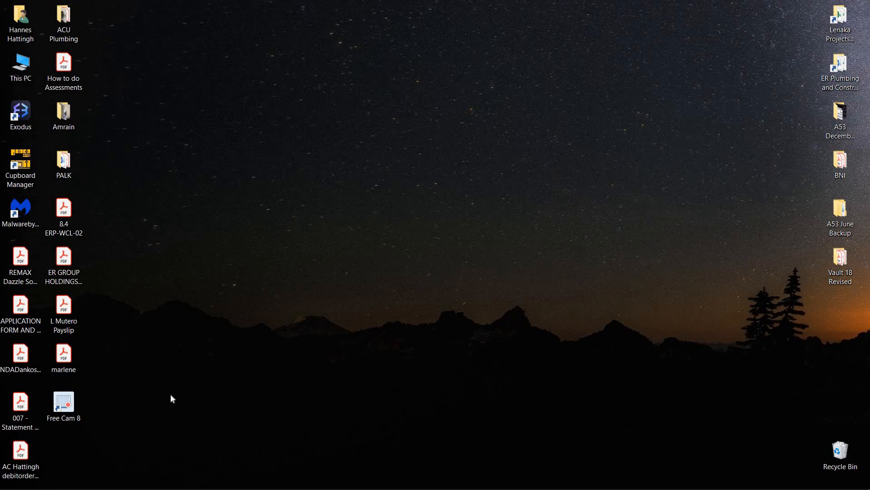
# Launch CoreLogic Estimate in a maximized window and log in with the account password
pyautogui.moveTo(306, 489)
pyautogui.click(247, 480)
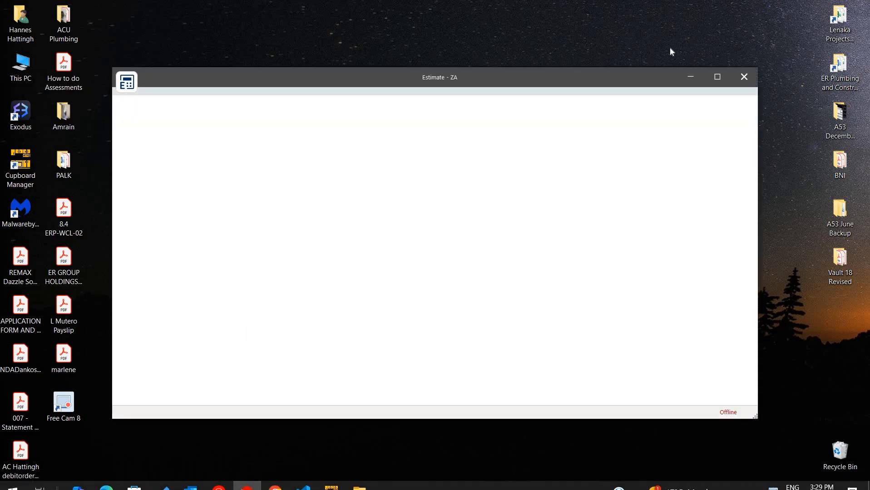
pyautogui.click(716, 77)
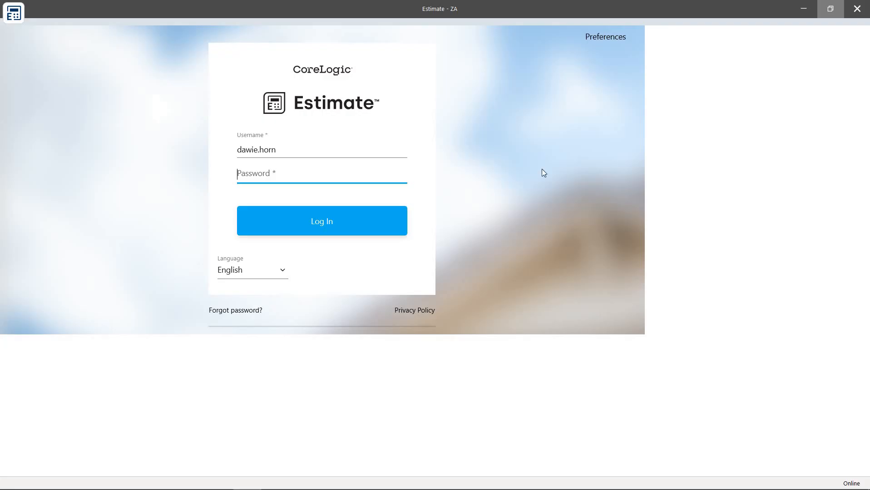
pyautogui.write('••')
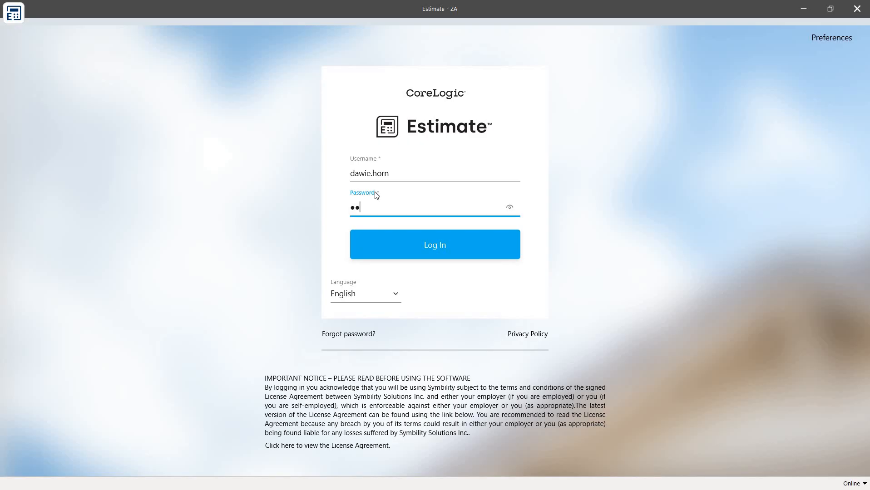
pyautogui.write('••••••••')
pyautogui.press('Return')
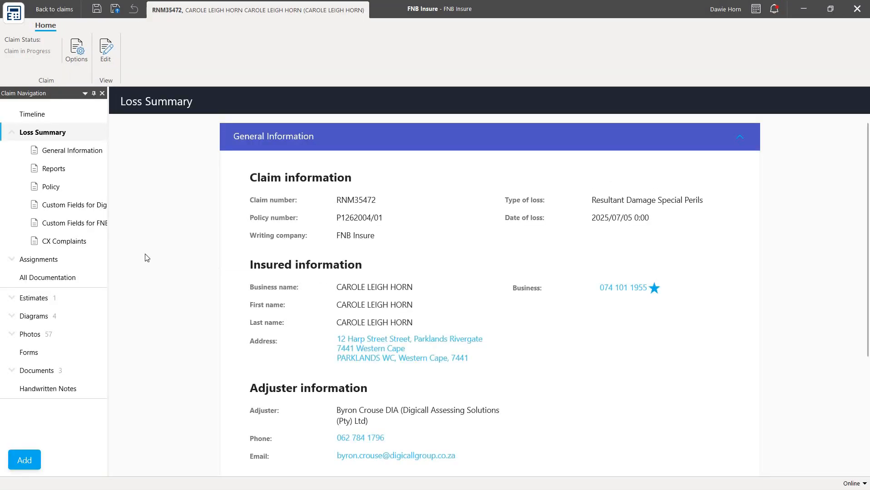
# Open the claim's completed Building Contractor estimate and create a revision of it
pyautogui.click(15, 305)
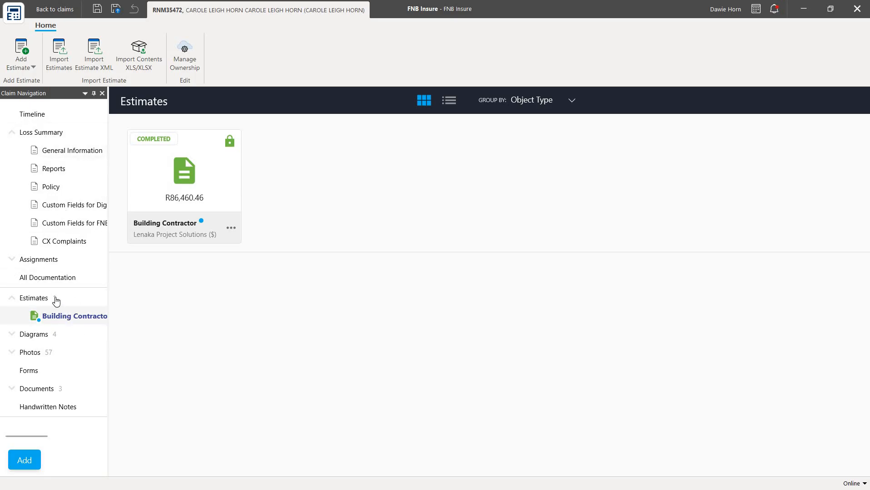
pyautogui.click(209, 204)
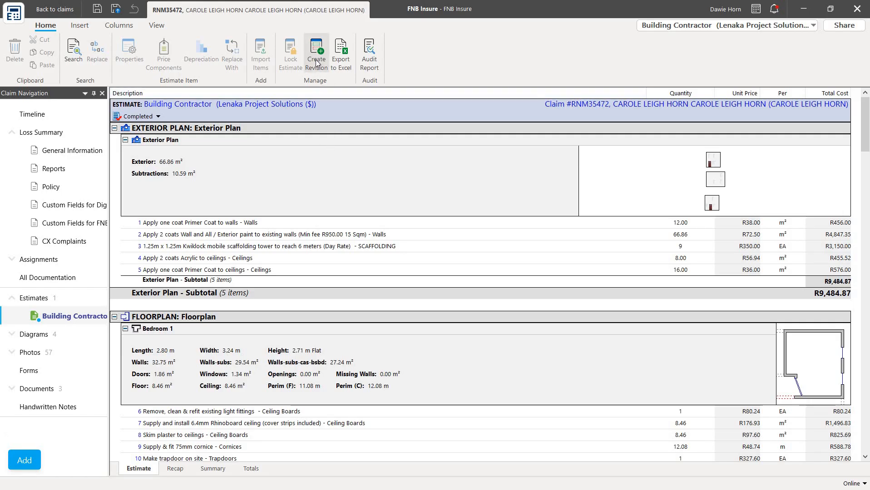
pyautogui.click(316, 63)
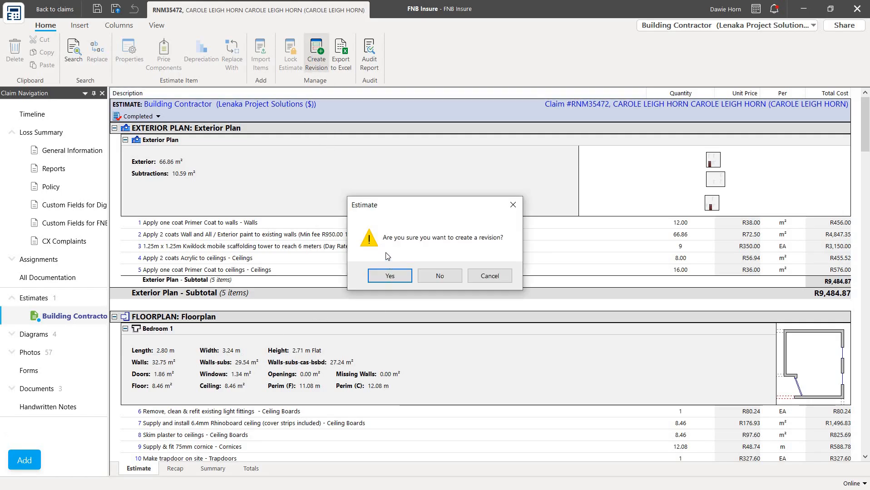
pyautogui.click(389, 276)
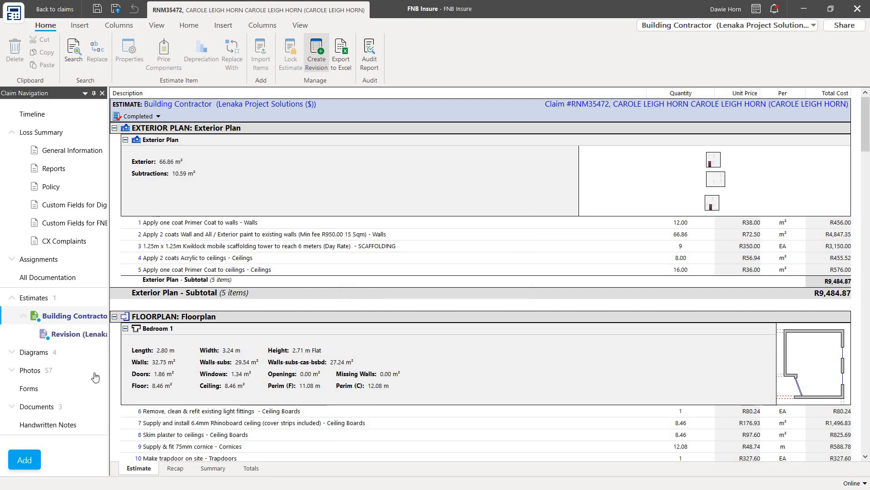
# View the claim's first Floorplan diagram and return to the Building Contractor revision
pyautogui.click(56, 359)
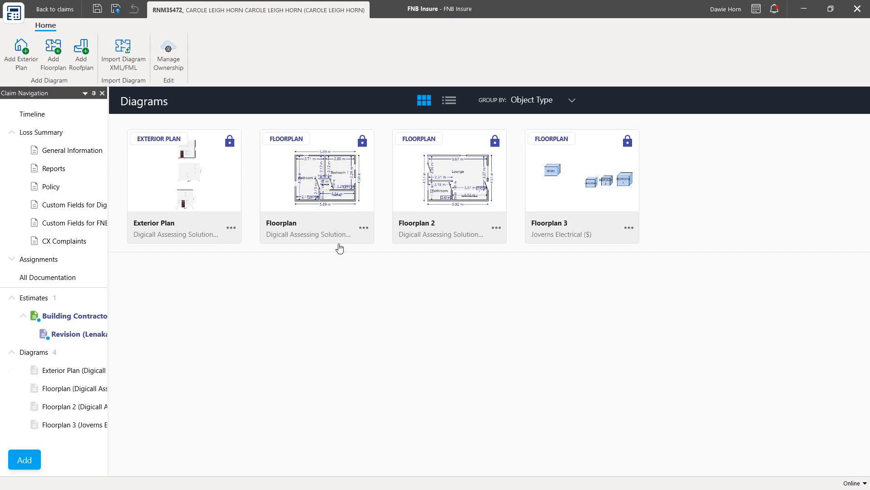
pyautogui.click(320, 217)
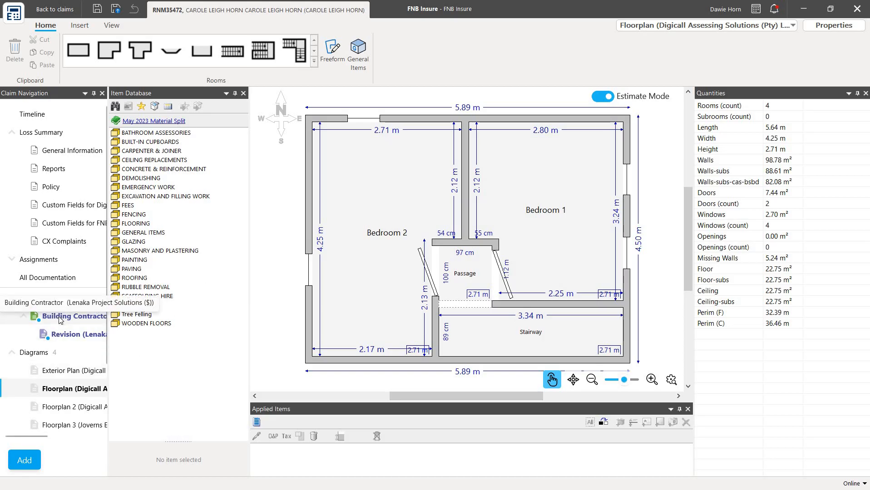
pyautogui.click(65, 334)
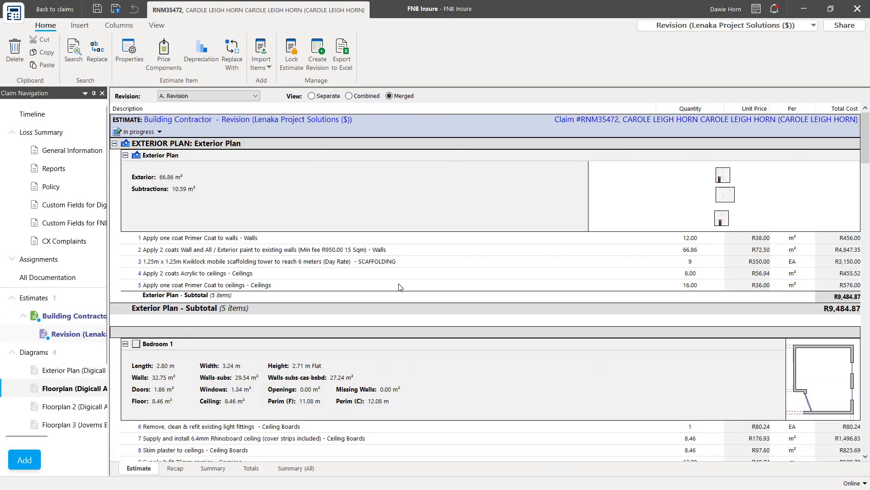
# Review the revision's line items from the Exterior Plan through the end of Bedroom 1
pyautogui.scroll(-4, 370, 270)
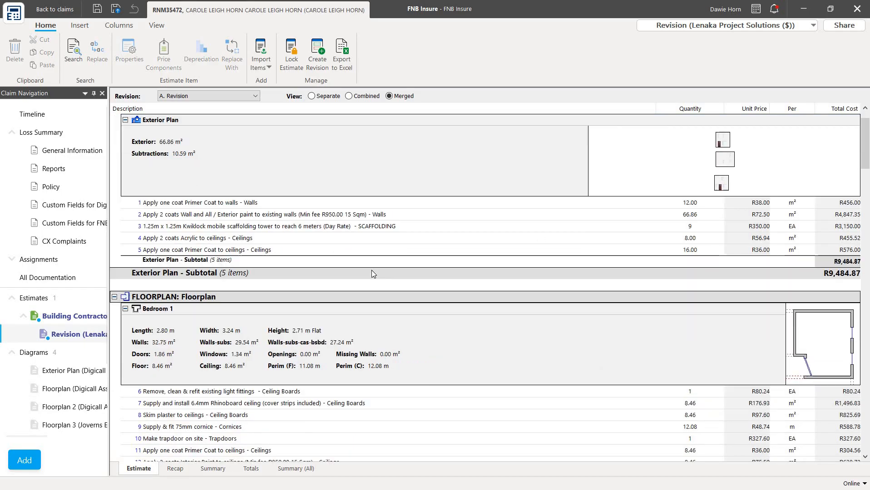
pyautogui.scroll(-2, 388, 289)
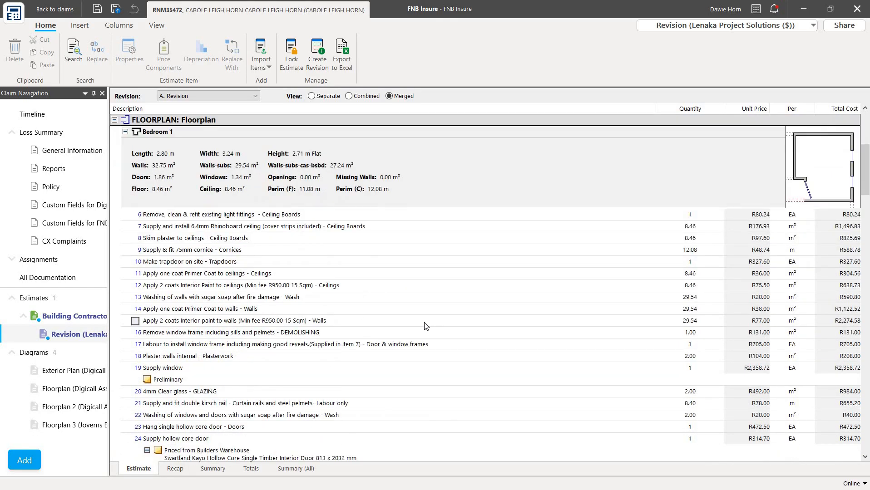
pyautogui.scroll(-1, 389, 323)
pyautogui.scroll(-2, 347, 322)
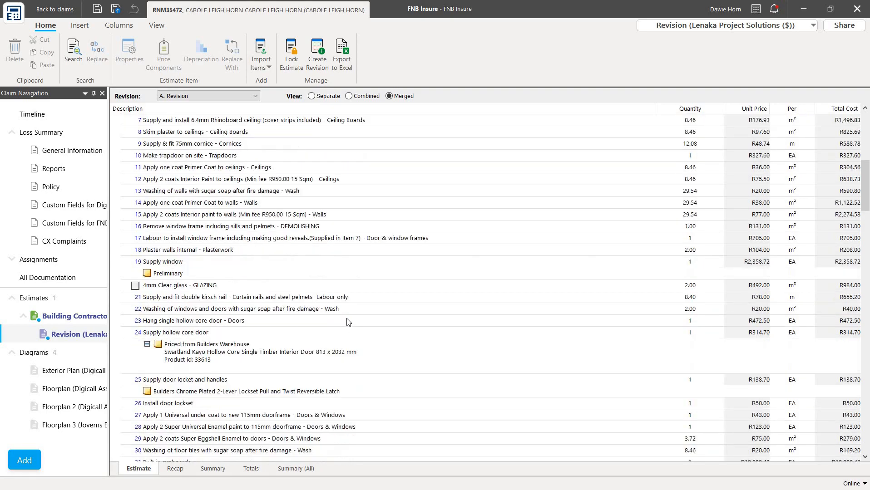
pyautogui.scroll(-2, 349, 322)
pyautogui.scroll(-1, 354, 319)
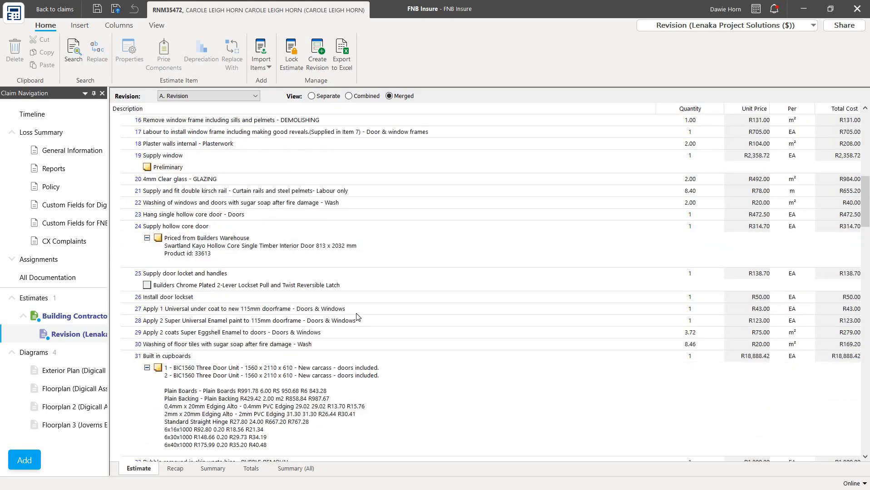
pyautogui.scroll(-1, 357, 317)
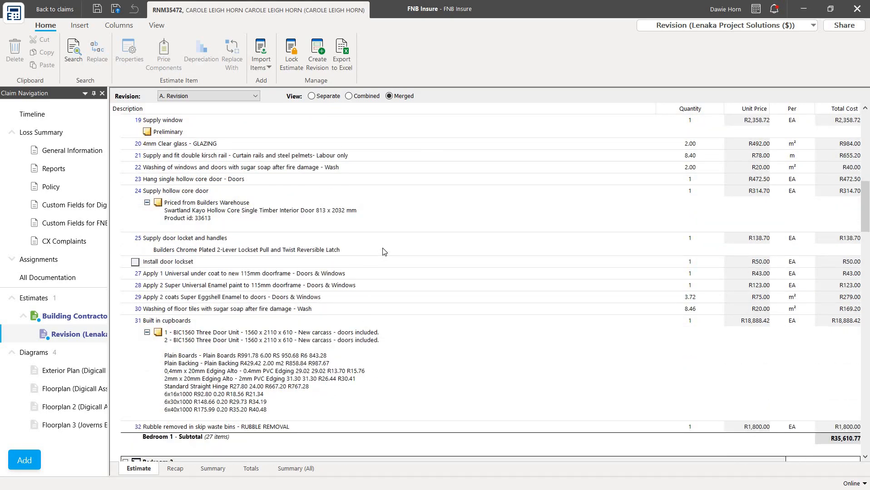
# Search the descriptions for "rubble" and set the Bedroom 1 skip waste bin item's quantity to 2, changing this line item only
pyautogui.hotkey('ctrl', 'f')
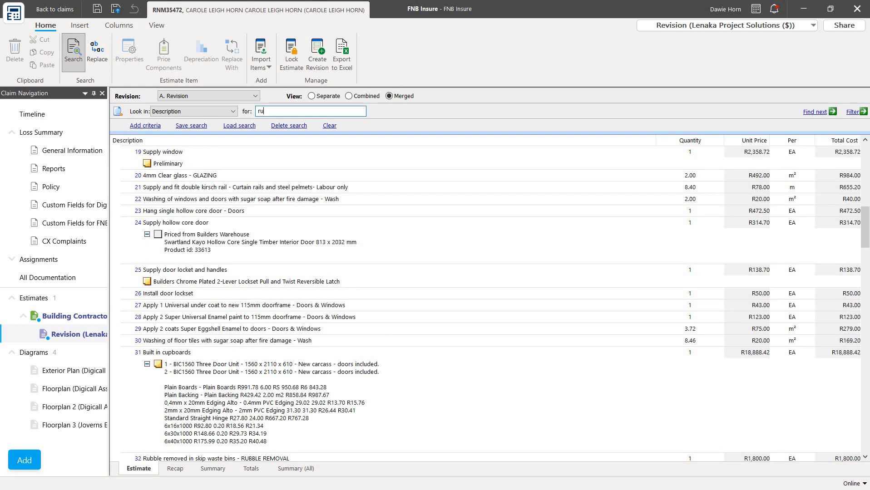
pyautogui.press('Return')
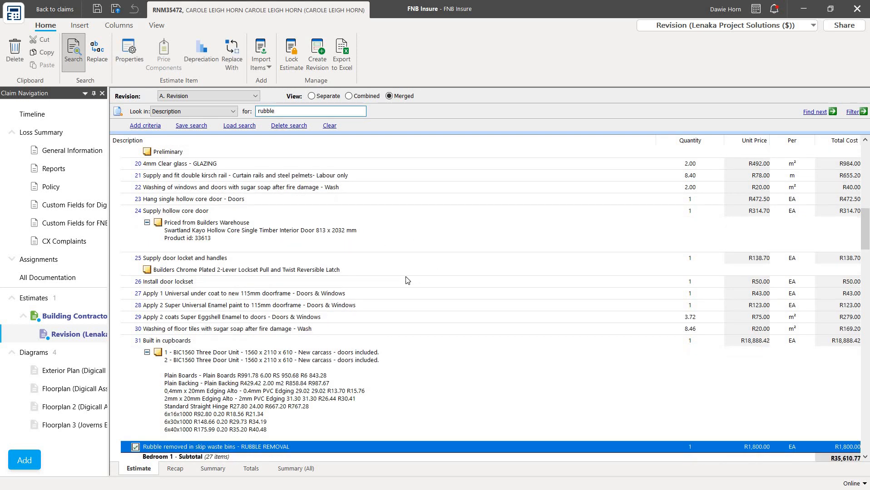
pyautogui.scroll(-1, 422, 290)
pyautogui.scroll(-2, 452, 363)
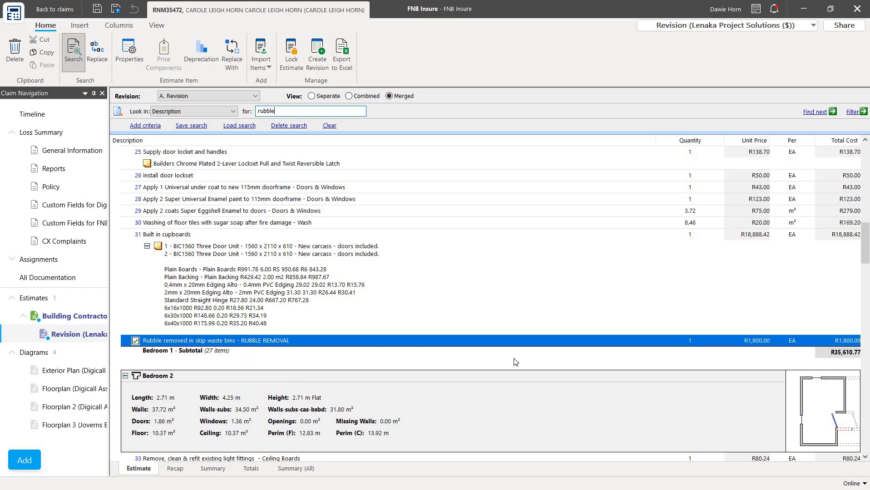
pyautogui.scroll(-3, 515, 362)
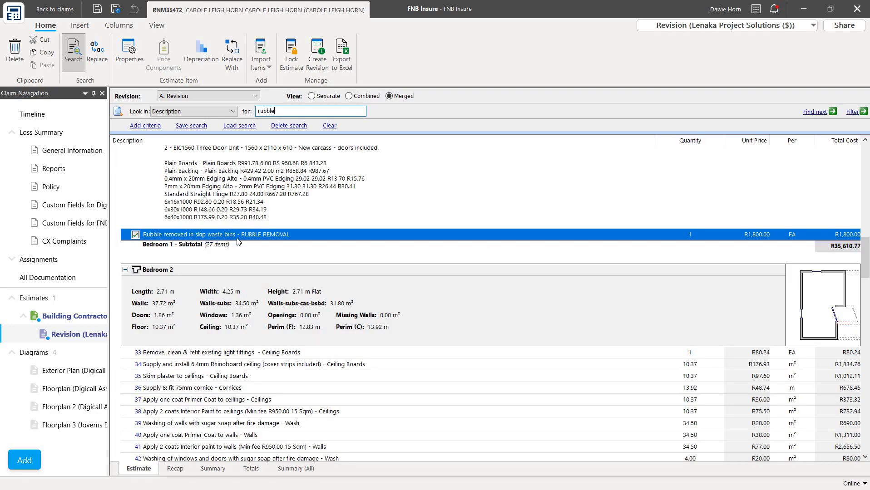
pyautogui.doubleClick(746, 235)
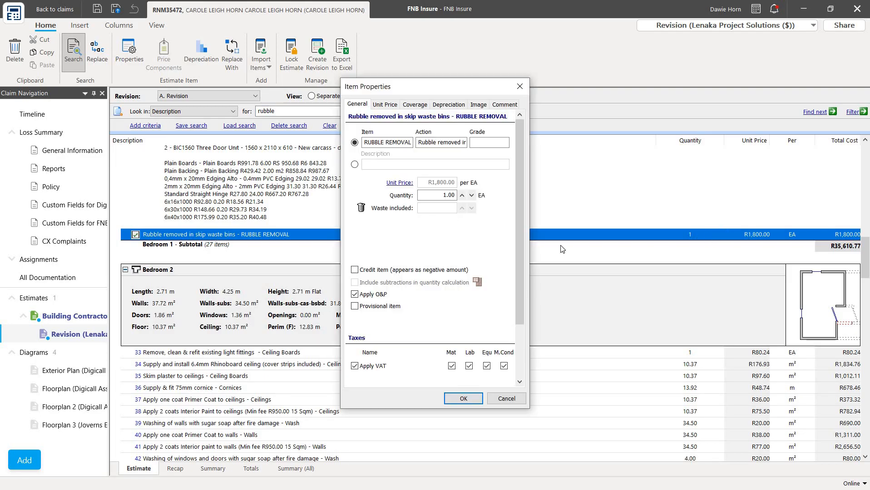
pyautogui.write('2')
pyautogui.click(469, 400)
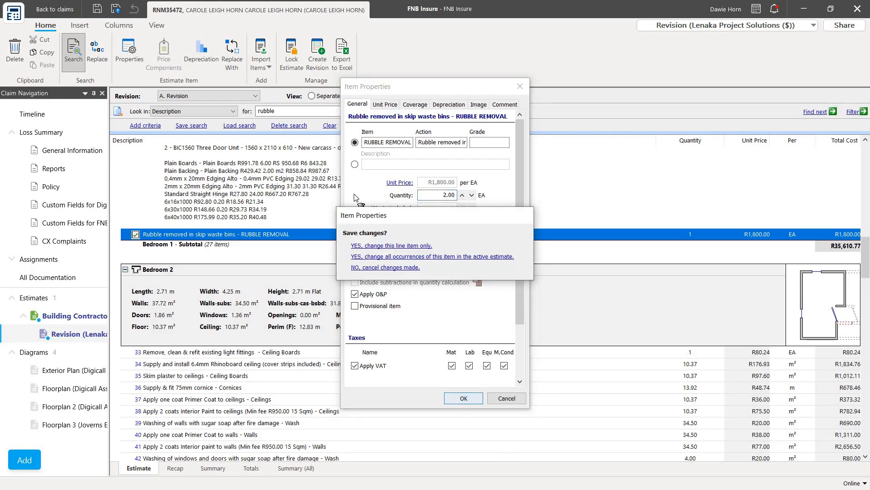
pyautogui.click(371, 245)
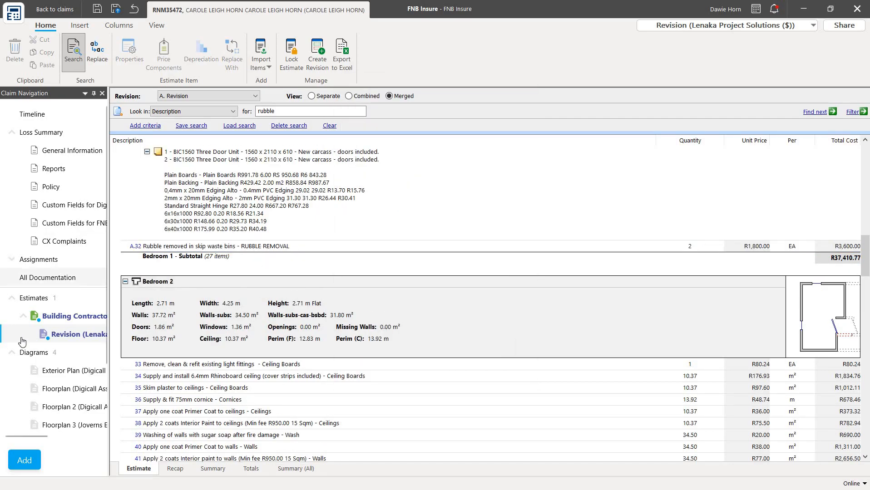
# Open the first Floorplan diagram, search its item database for "skirting" and select the R60.00 per metre Supply & fit Meranti skirting item
pyautogui.click(75, 392)
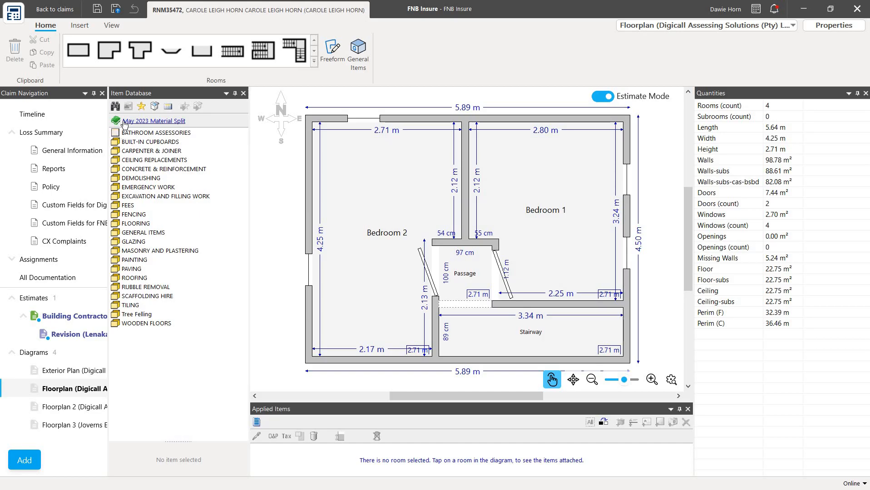
pyautogui.click(115, 109)
pyautogui.write('skirt')
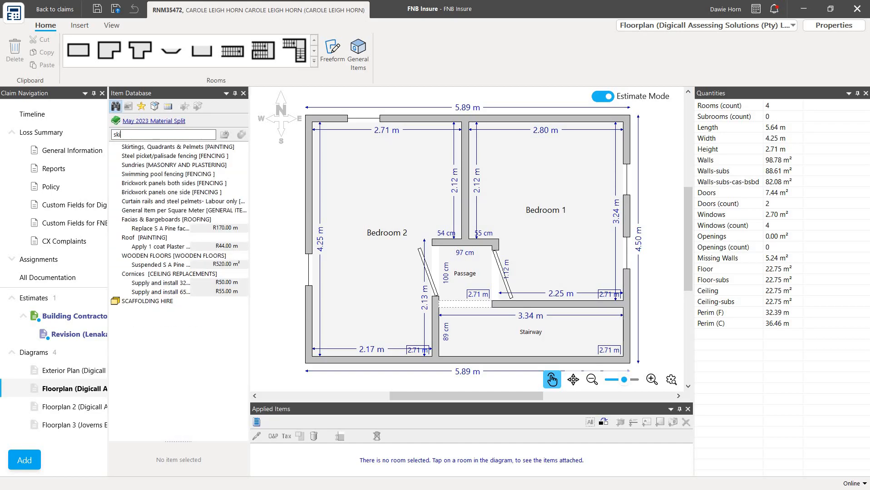
pyautogui.click(200, 146)
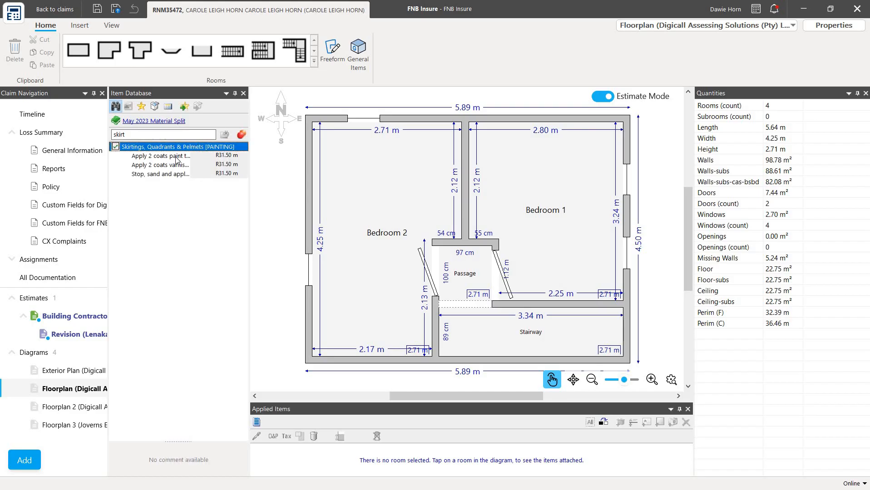
pyautogui.click(169, 134)
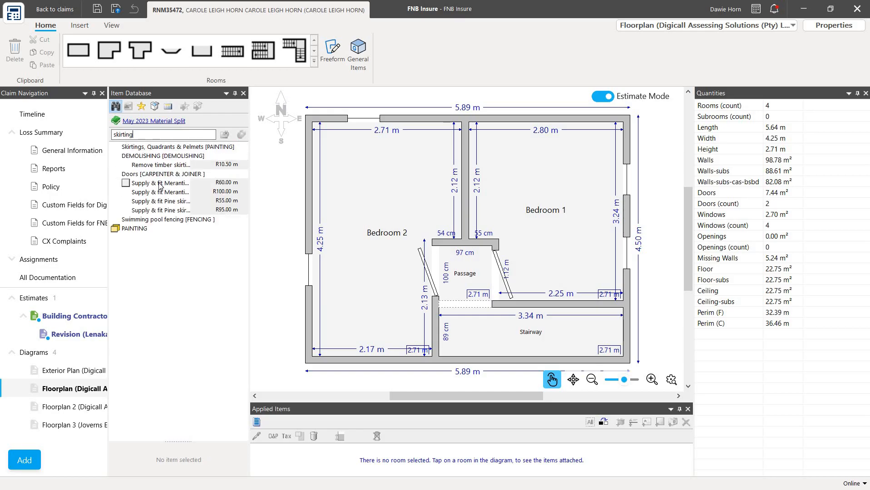
pyautogui.click(159, 186)
pyautogui.click(167, 194)
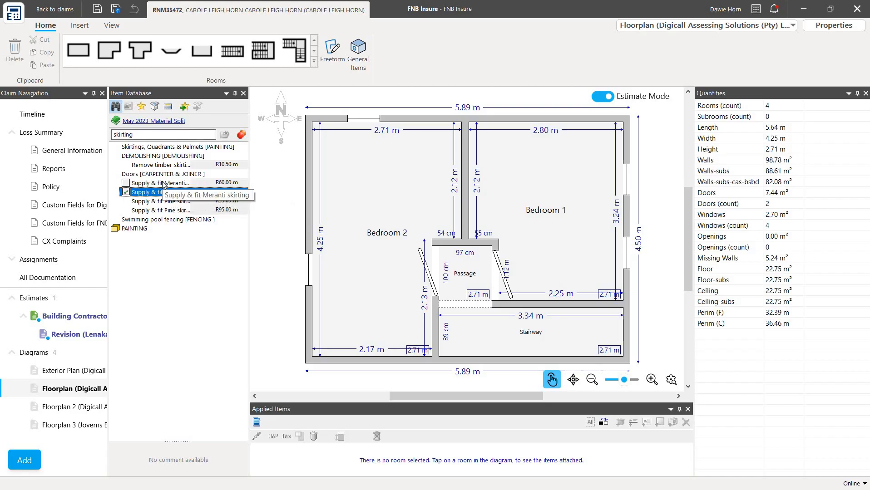
pyautogui.click(163, 184)
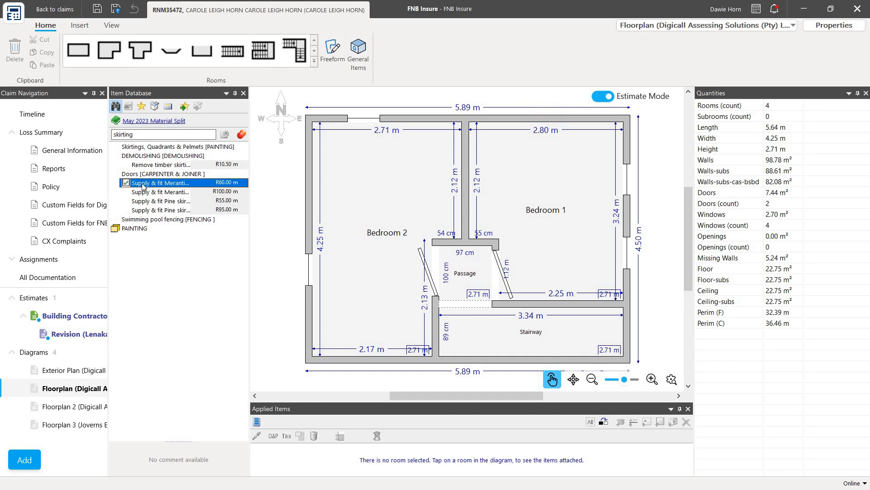
# Try to apply the Meranti skirting to Bedroom 1 and make a copy of the floorplan diagram for editing
pyautogui.moveTo(142, 184); pyautogui.dragTo(584, 123)
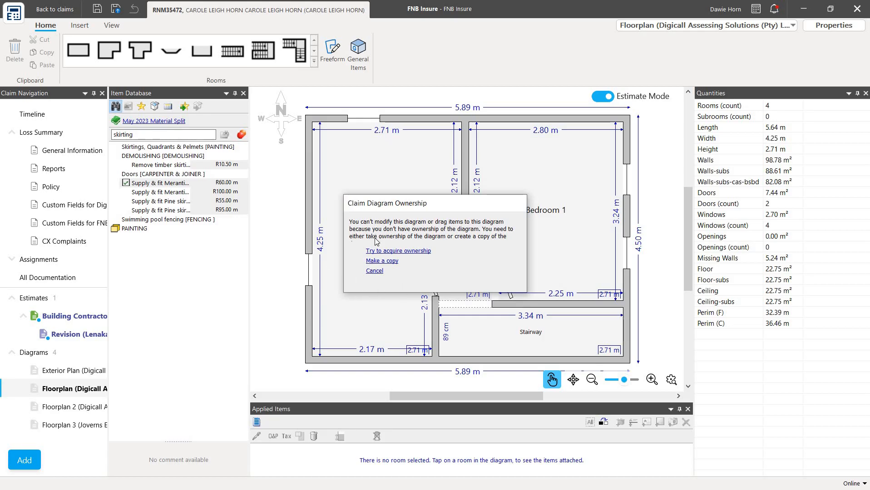
pyautogui.click(375, 258)
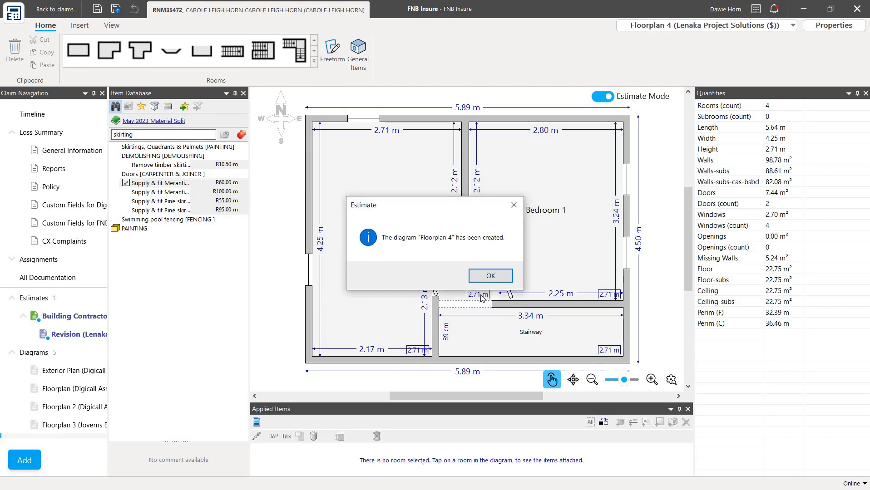
pyautogui.click(494, 277)
# Apply the Meranti skirting item to Bedroom 1 in Floorplan 4 and set its quantity to 2.80 m, changing this line item only
pyautogui.moveTo(164, 184); pyautogui.dragTo(549, 135)
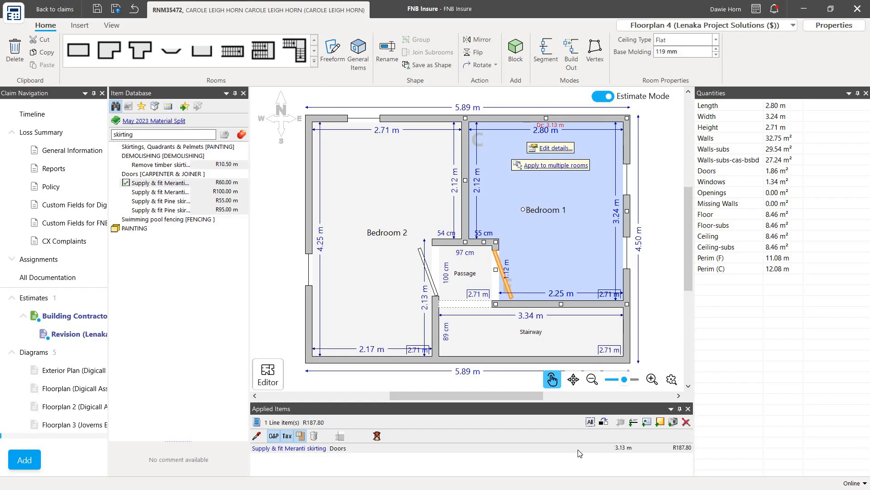
pyautogui.doubleClick(610, 449)
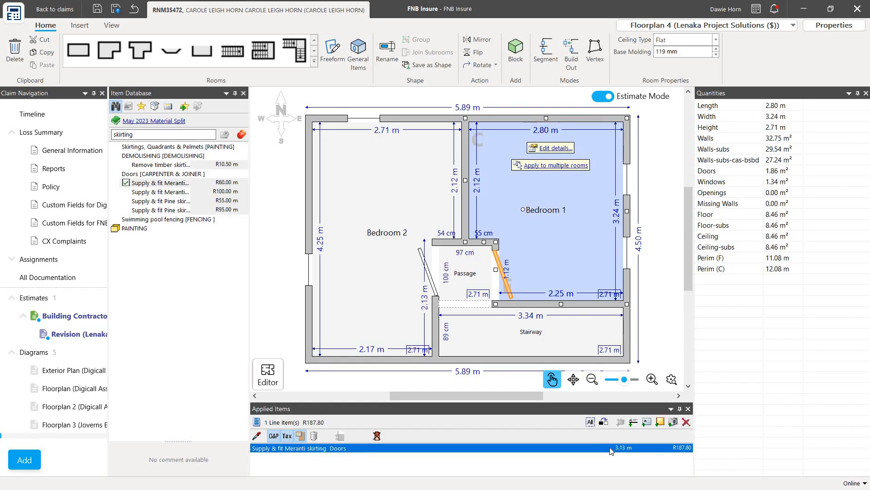
pyautogui.click(444, 195)
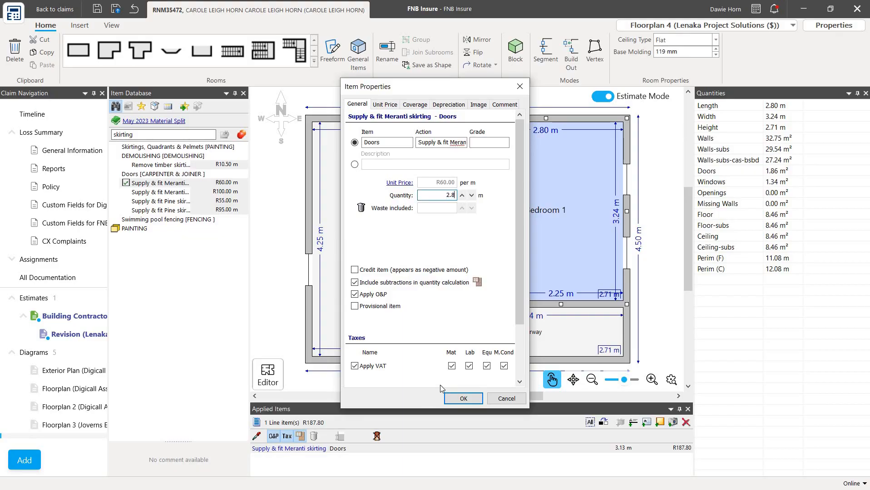
pyautogui.click(452, 398)
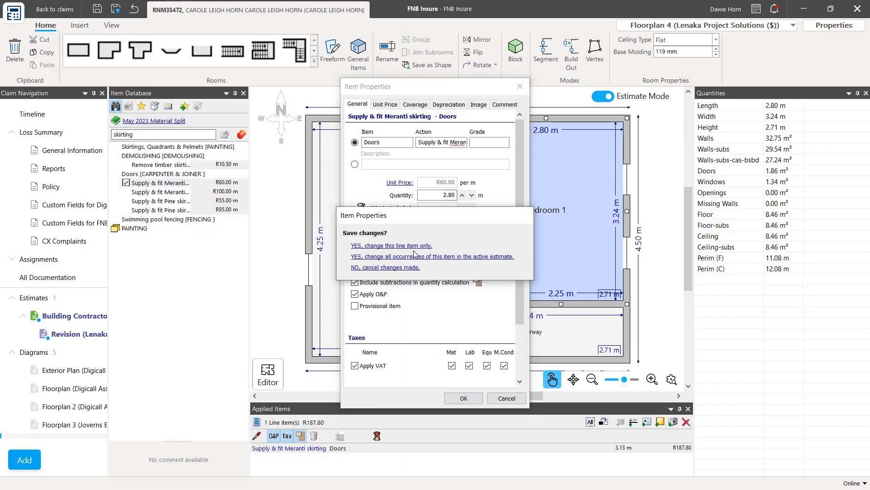
pyautogui.click(416, 246)
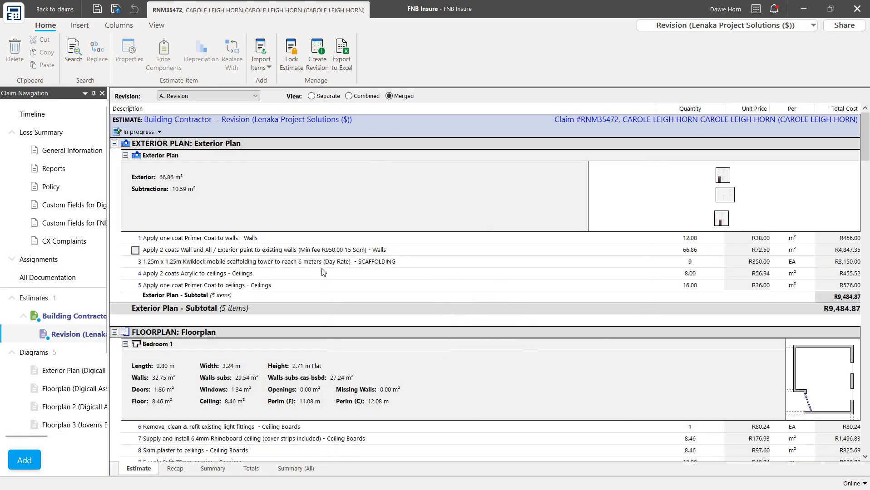
# Search the revision's item descriptions for "skirting" and review the new Floorplan 4 line item
pyautogui.hotkey('ctrl', 'f')
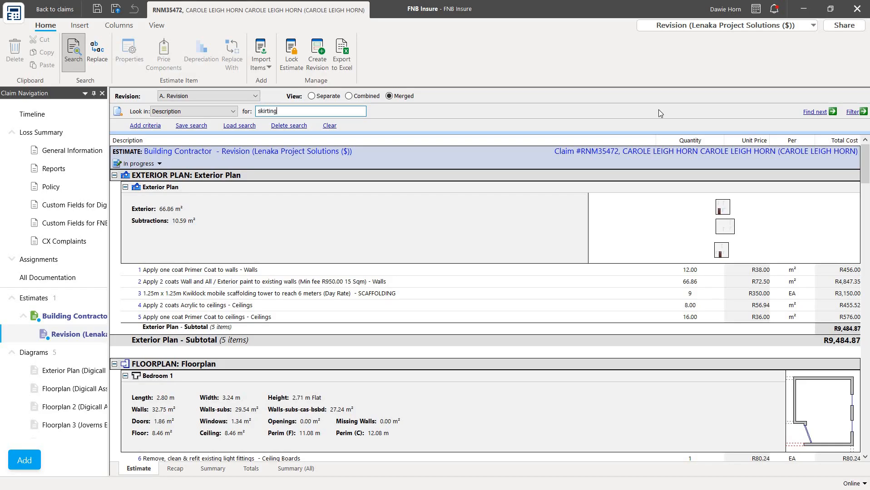
pyautogui.press('Return')
pyautogui.scroll(-2, 345, 295)
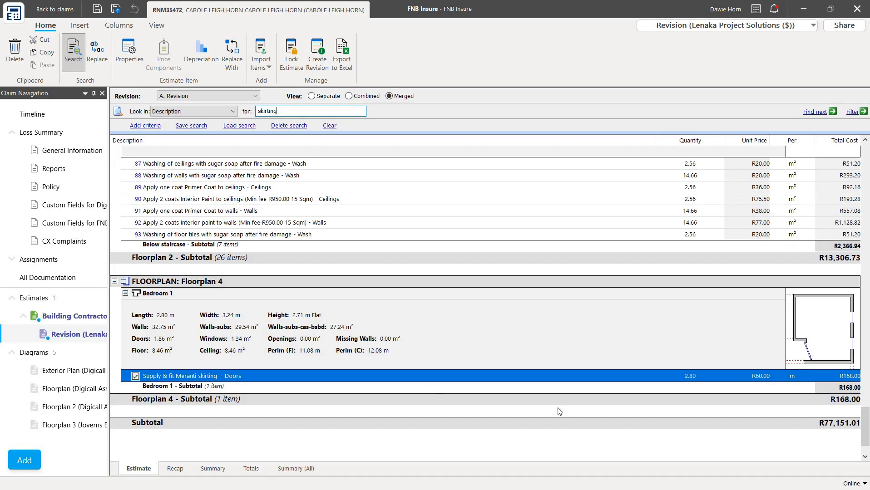
pyautogui.press('Return')
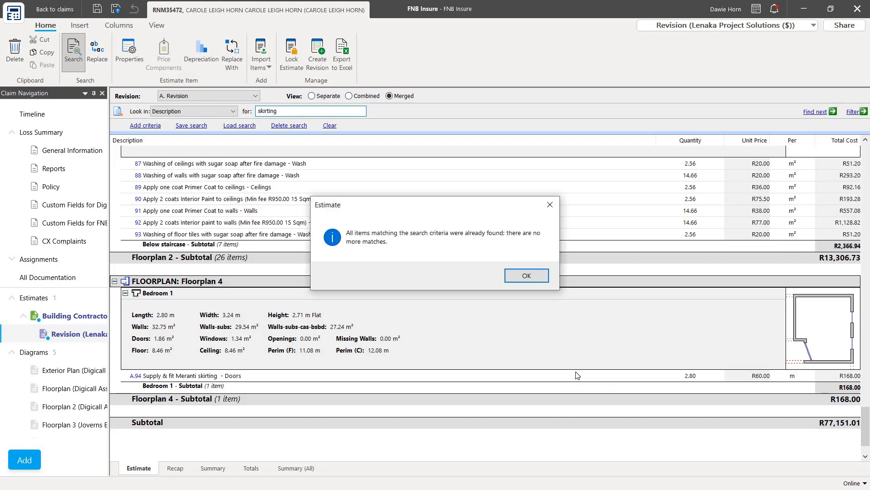
pyautogui.click(526, 277)
pyautogui.scroll(1, 399, 347)
pyautogui.scroll(1, 224, 328)
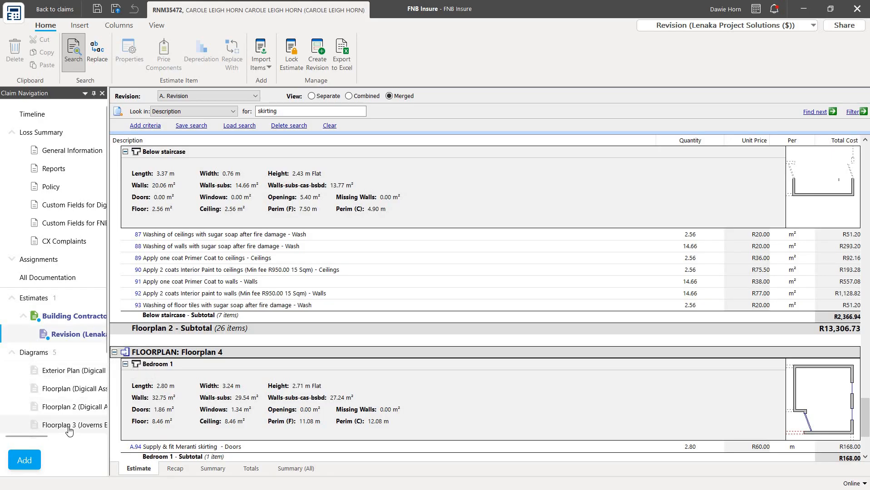
# Open the Floorplan 4 diagram, search its item database for "skirting" and open the PAINTING category
pyautogui.scroll(-1, 60, 401)
pyautogui.scroll(-1, 60, 401)
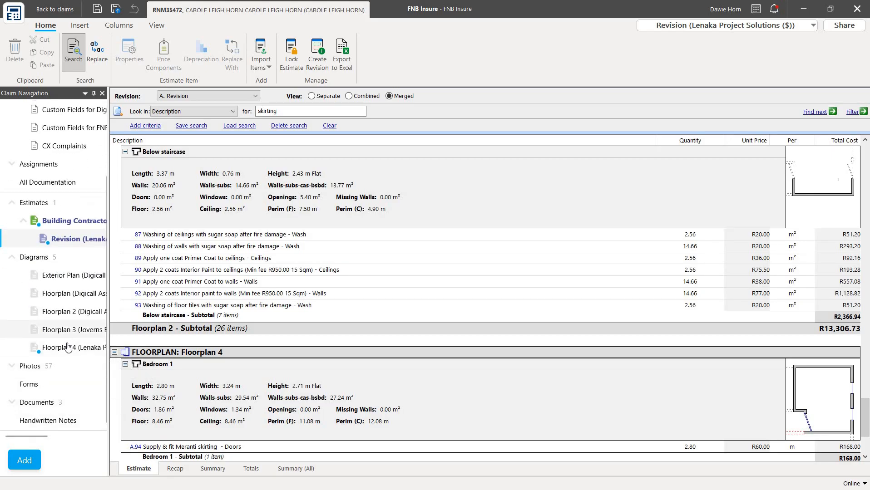
pyautogui.click(68, 347)
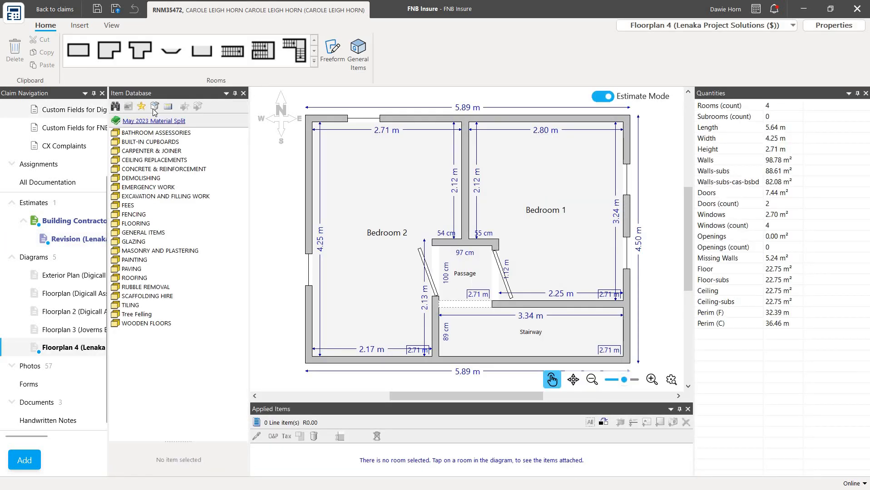
pyautogui.write('skirting')
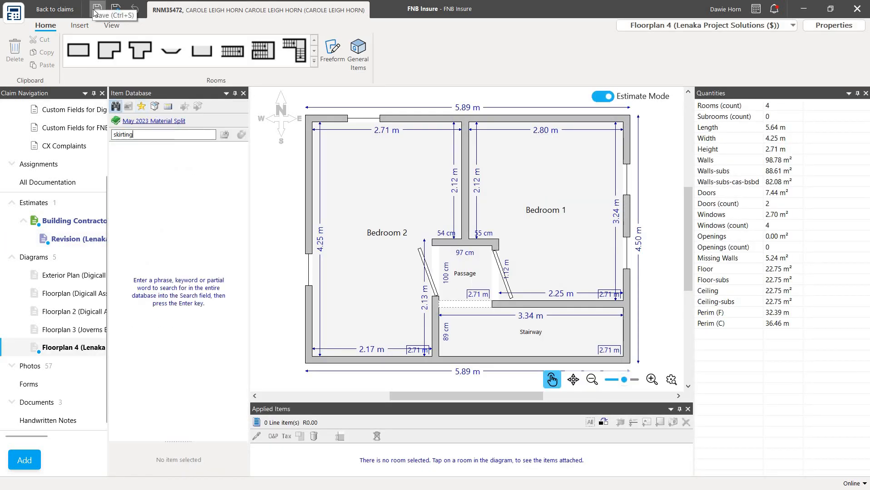
pyautogui.press('Return')
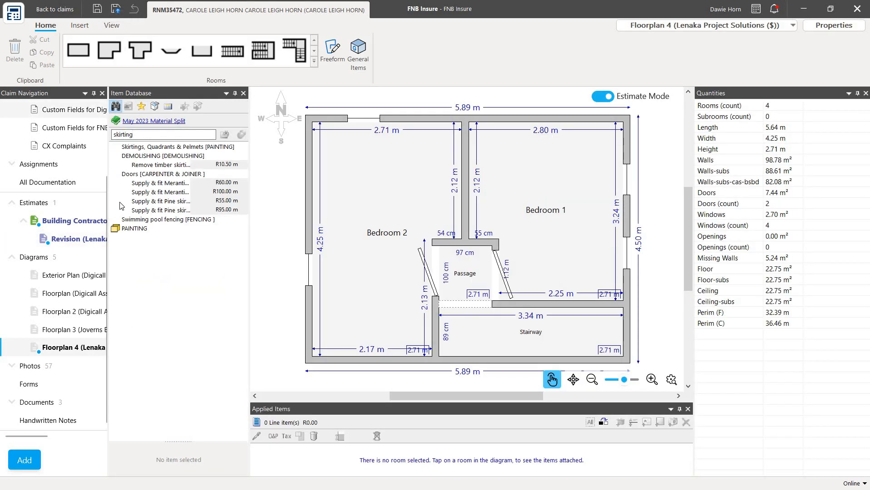
pyautogui.click(135, 229)
pyautogui.doubleClick(135, 229)
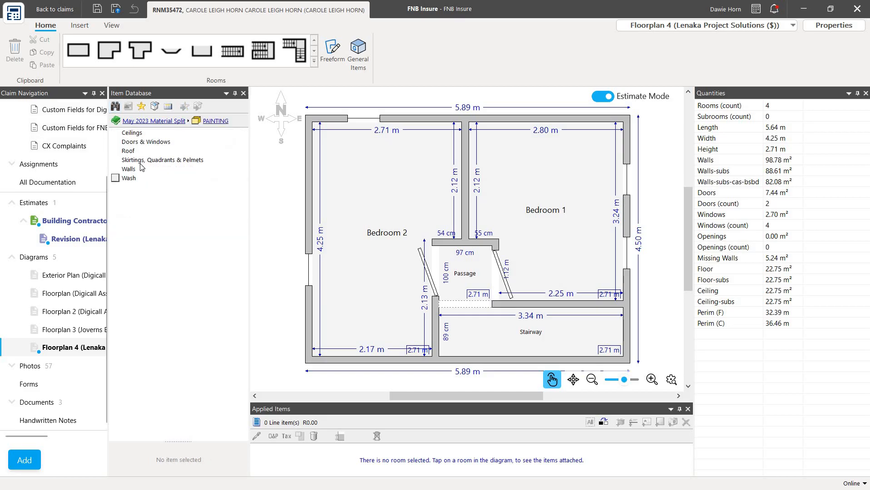
# Apply the "Apply 2 coats varnish/paint to skirting's & quadrants" item to all rooms of Floorplan 4
pyautogui.click(154, 161)
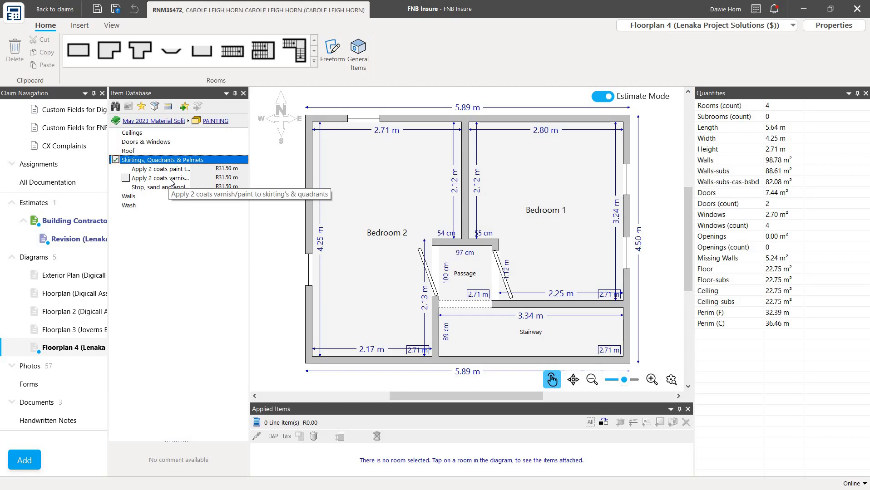
pyautogui.click(170, 179)
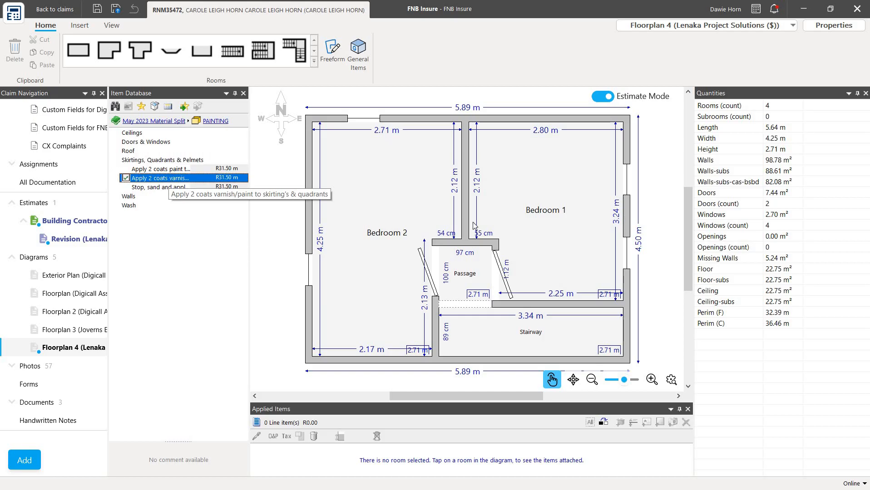
pyautogui.moveTo(513, 397); pyautogui.dragTo(645, 307)
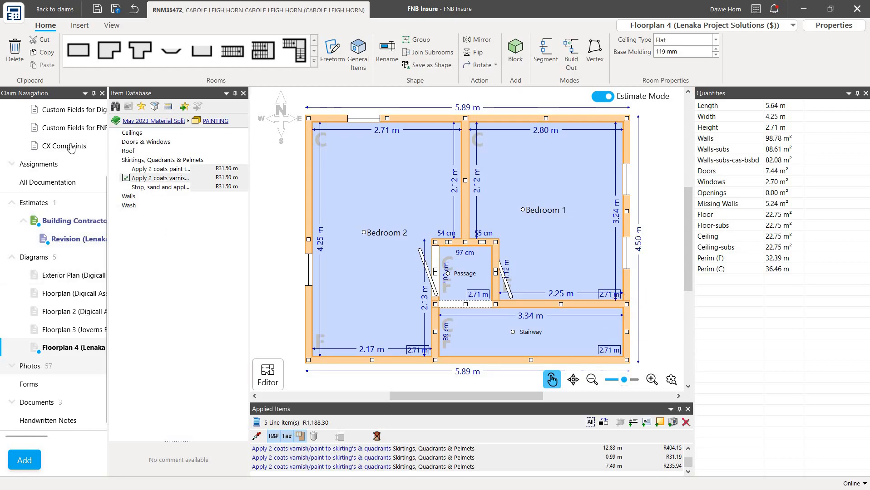
pyautogui.click(535, 189)
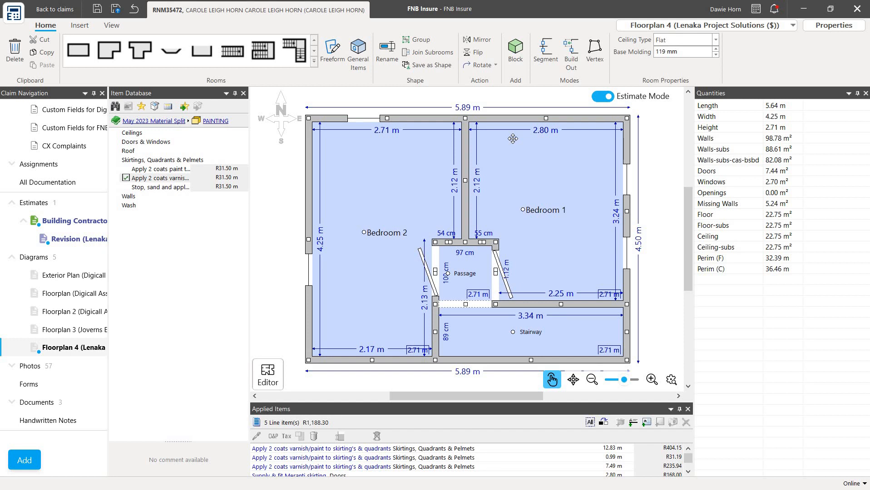
pyautogui.click(117, 122)
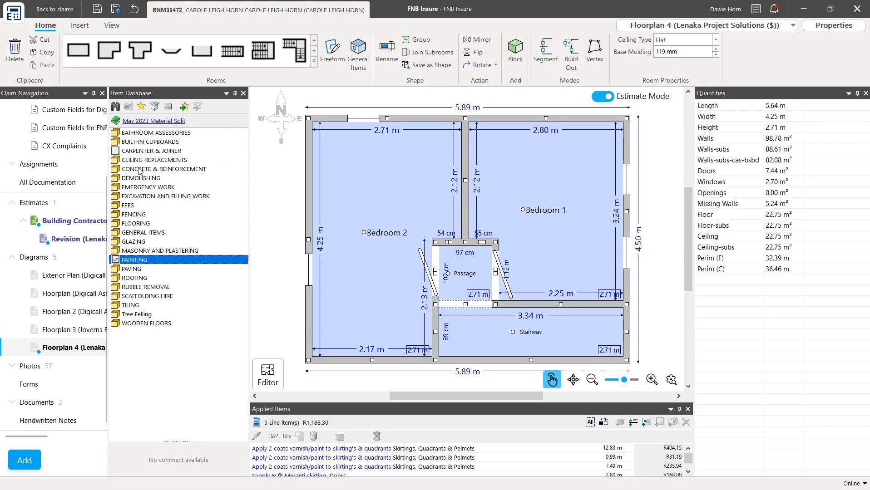
pyautogui.doubleClick(141, 223)
pyautogui.click(146, 133)
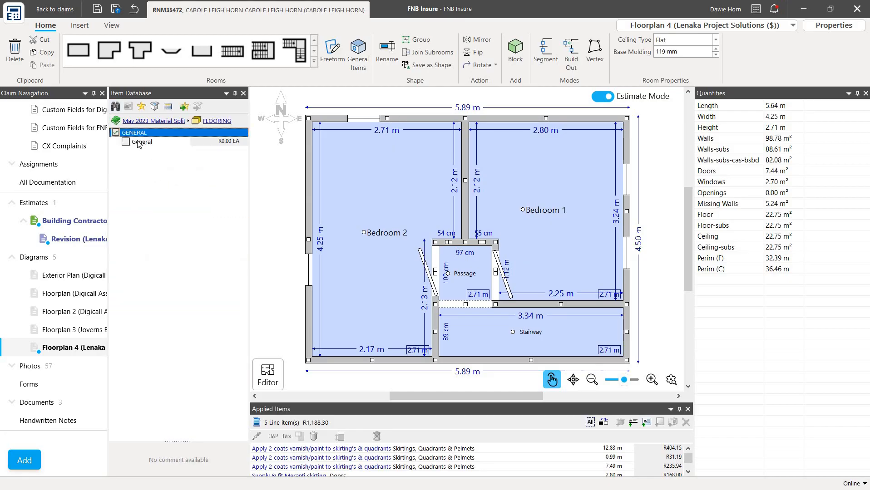
pyautogui.click(117, 121)
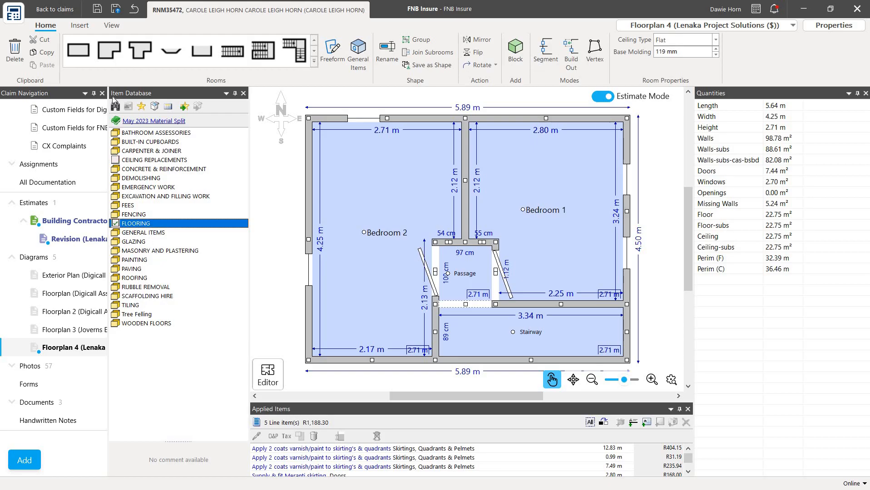
# Search the item database for "tiling" and apply the R99.00 "Labour to lay floor or wall tiles" item to Bedroom 1
pyautogui.write('t')
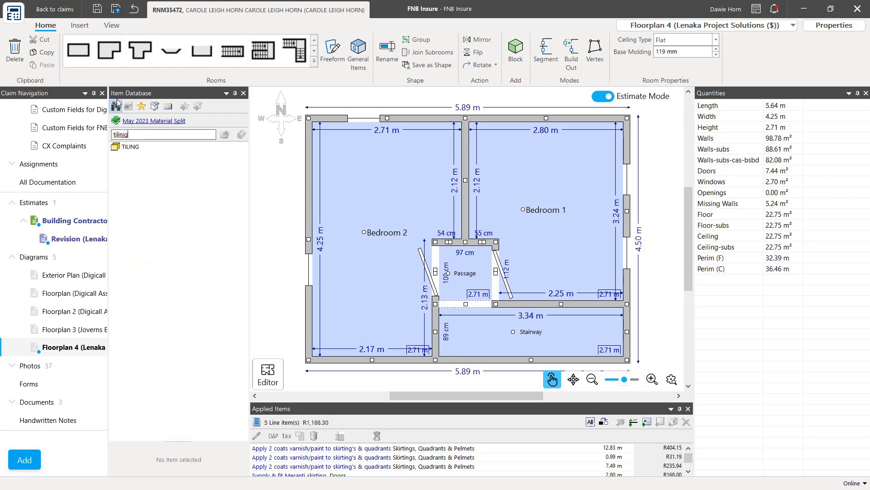
pyautogui.write('iling')
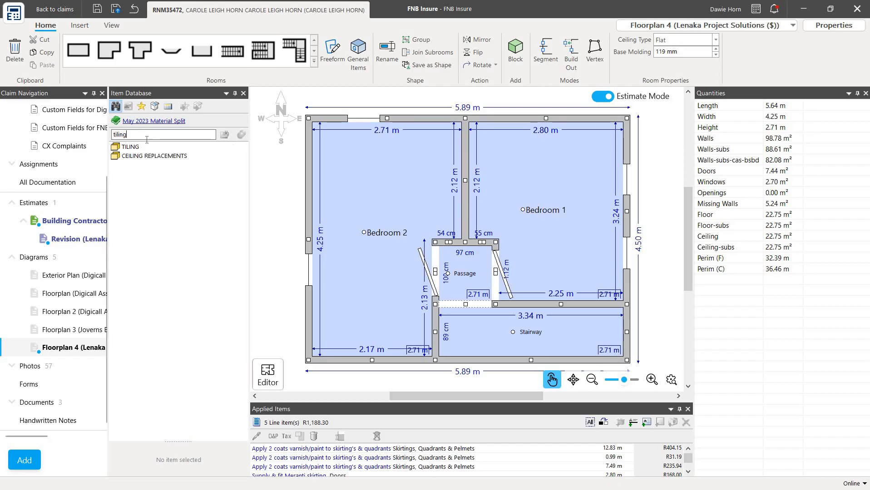
pyautogui.doubleClick(135, 148)
pyautogui.click(135, 133)
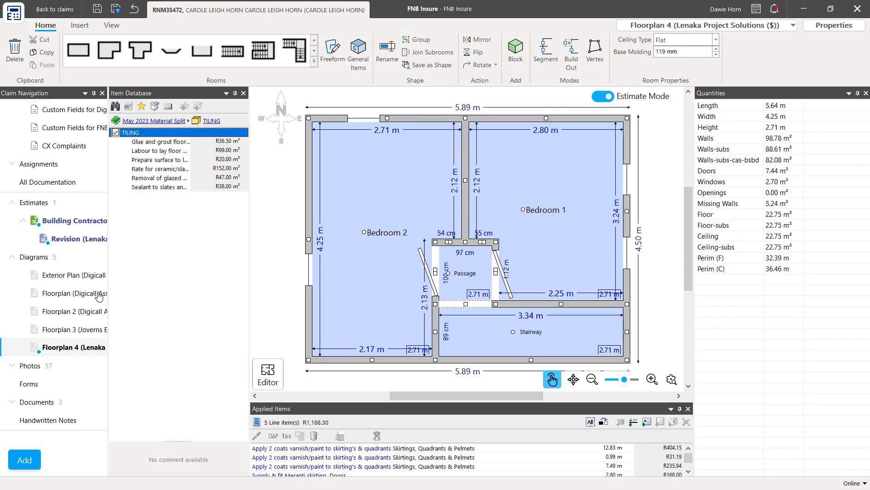
pyautogui.click(174, 152)
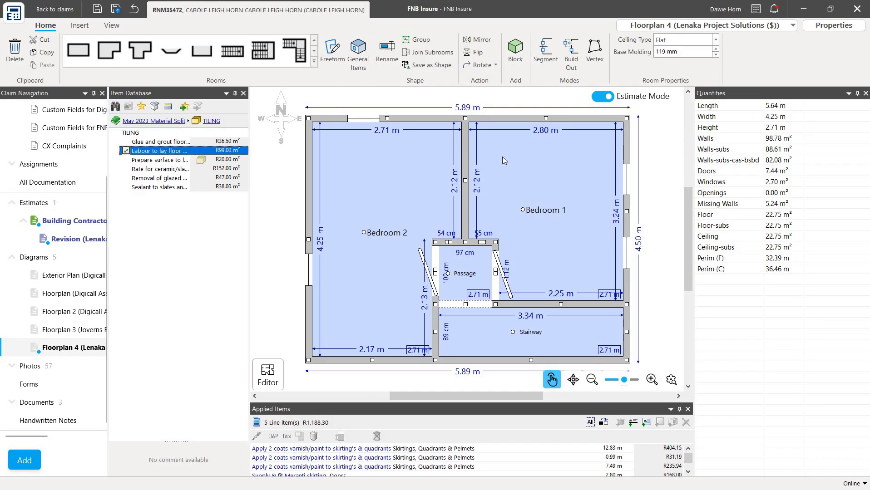
pyautogui.click(539, 156)
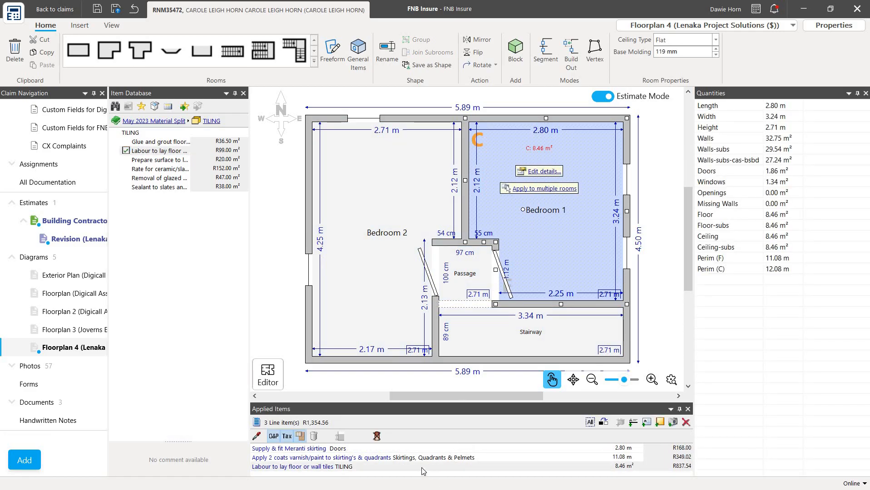
# Set the tile-laying labour item's quantity to 1.00 m², changing this line item only
pyautogui.doubleClick(422, 468)
pyautogui.doubleClick(440, 196)
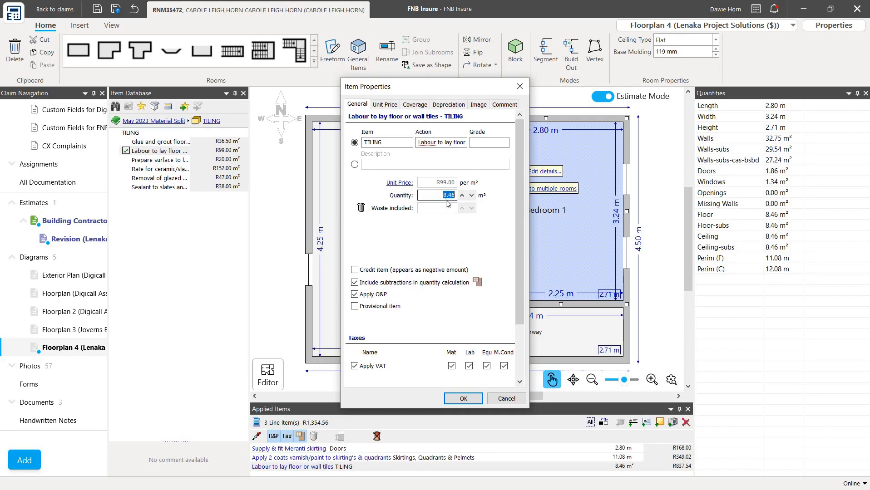
pyautogui.write('1.00')
pyautogui.press('Return')
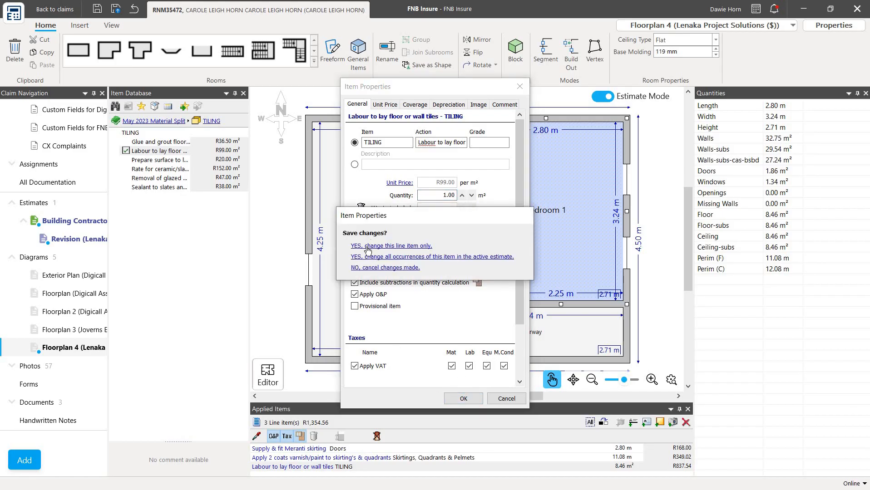
pyautogui.click(365, 248)
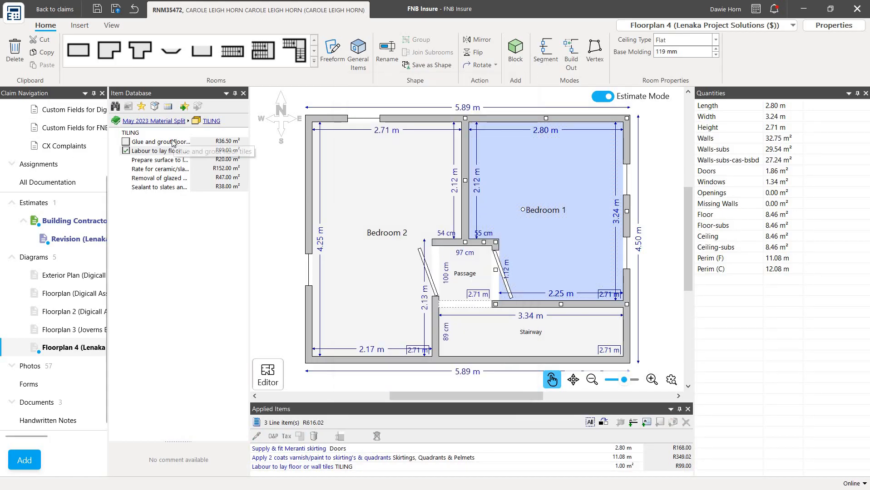
# Apply "Glue and grout floor tiles" to Bedroom 1 and set its quantity to 1 m², changing this line item only
pyautogui.moveTo(175, 142); pyautogui.dragTo(522, 202)
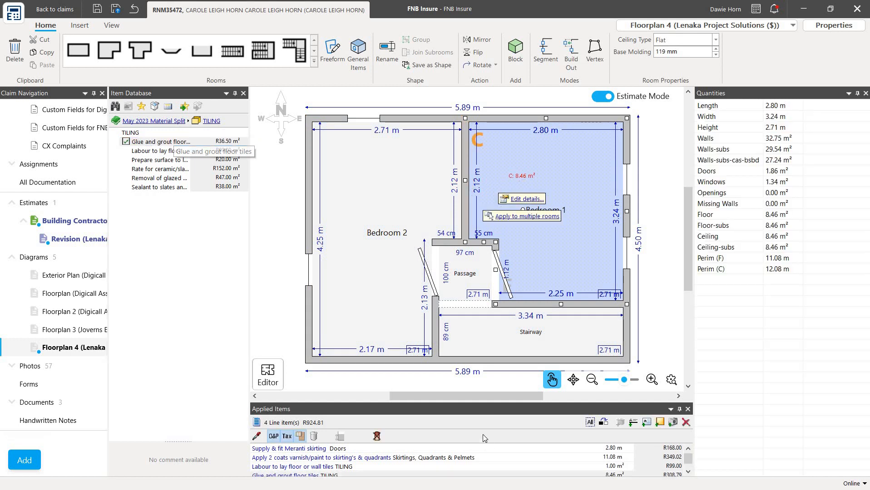
pyautogui.doubleClick(473, 467)
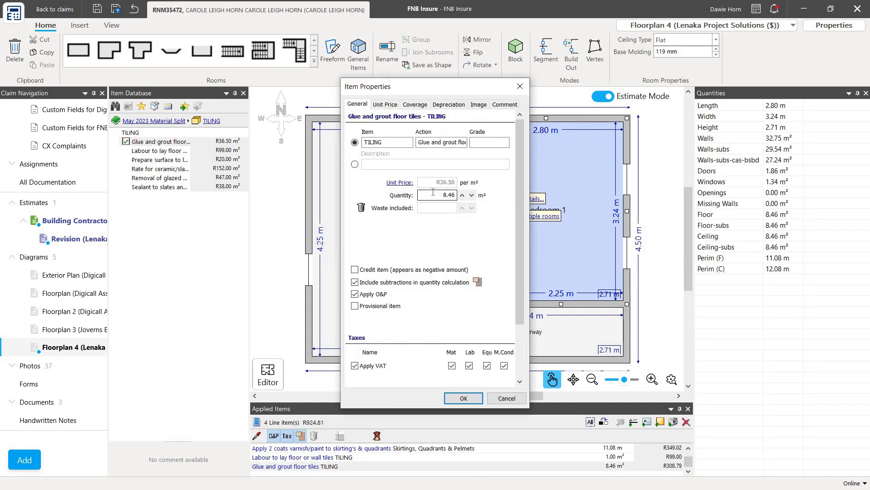
pyautogui.write('1')
pyautogui.click(462, 399)
pyautogui.click(390, 246)
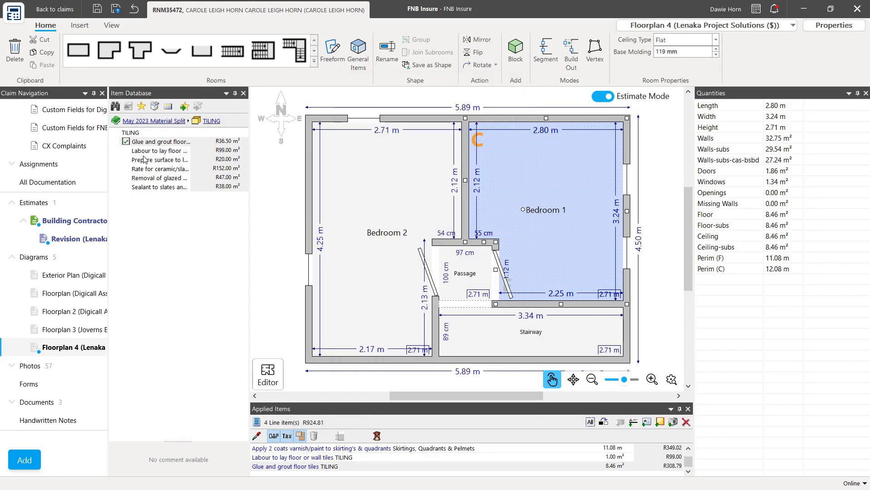
# Apply "Prepare surface to lay wall and floor tiles" to Bedroom 1 and set its quantity to 1 m², changing this line item only
pyautogui.click(159, 163)
pyautogui.moveTo(159, 162); pyautogui.dragTo(534, 201)
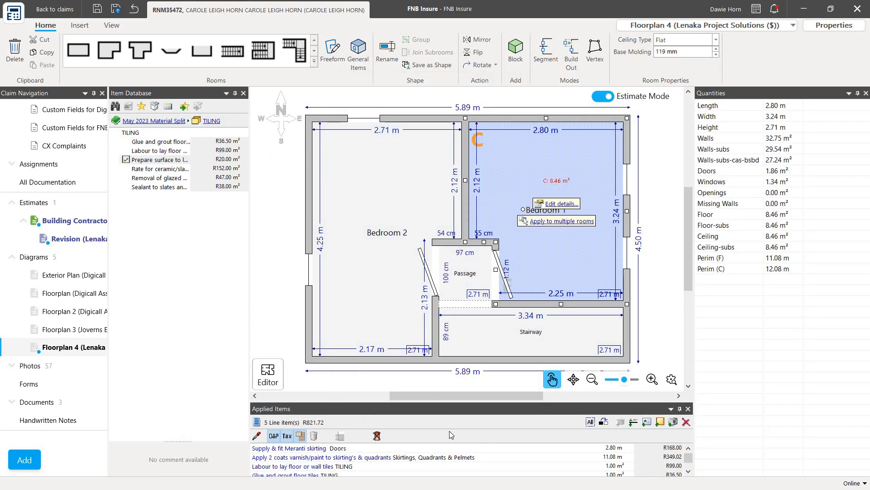
pyautogui.scroll(-1, 433, 460)
pyautogui.doubleClick(423, 466)
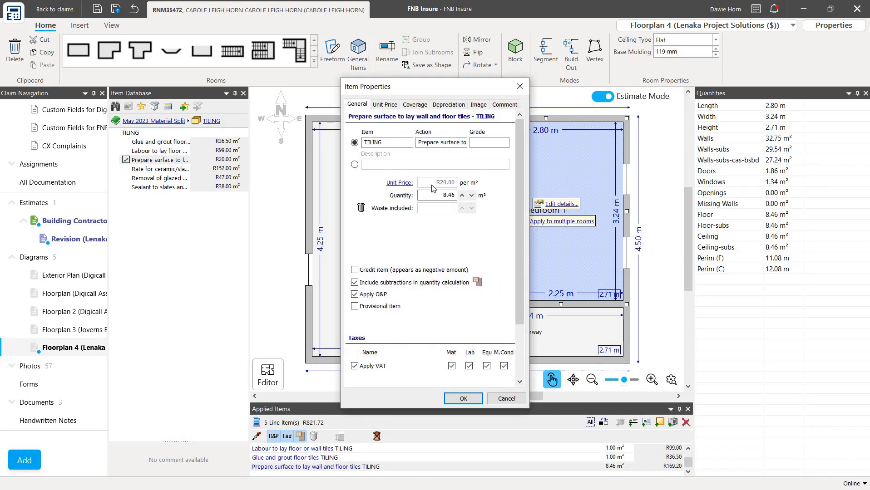
pyautogui.write('1')
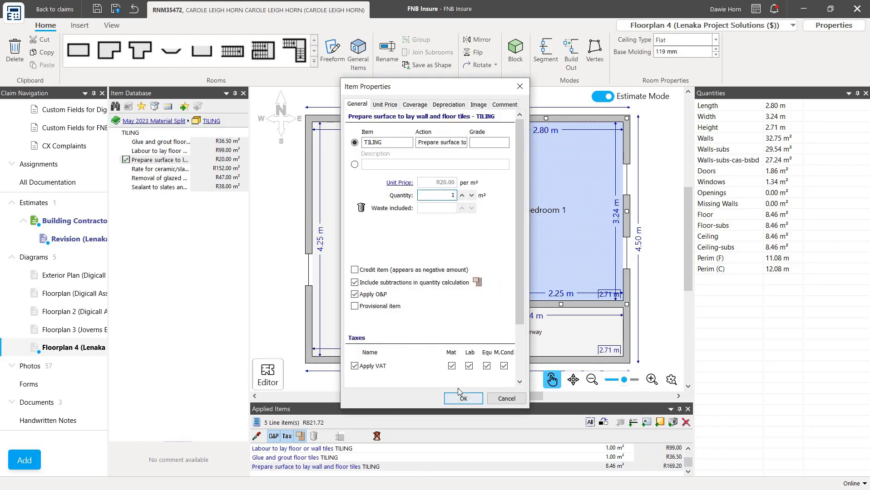
pyautogui.click(463, 399)
pyautogui.click(411, 247)
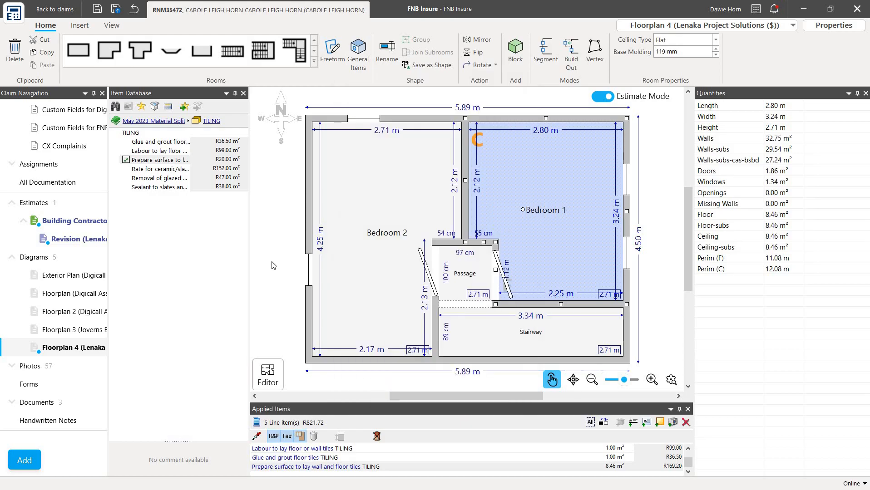
# Apply "Rate for ceramic/slate and wall tiles" to Bedroom 1 and set its quantity to 2 m², changing this line item only
pyautogui.moveTo(173, 173); pyautogui.dragTo(177, 171)
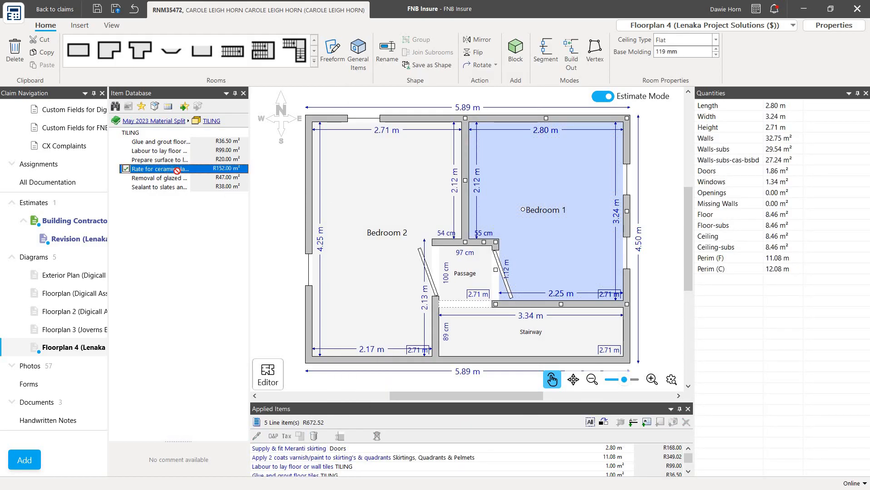
pyautogui.moveTo(526, 190); pyautogui.dragTo(527, 193)
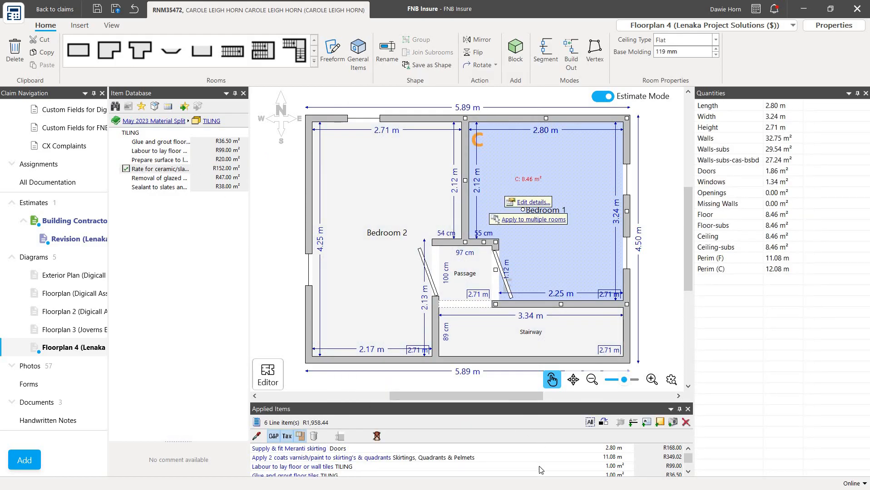
pyautogui.scroll(-1, 539, 469)
pyautogui.doubleClick(585, 467)
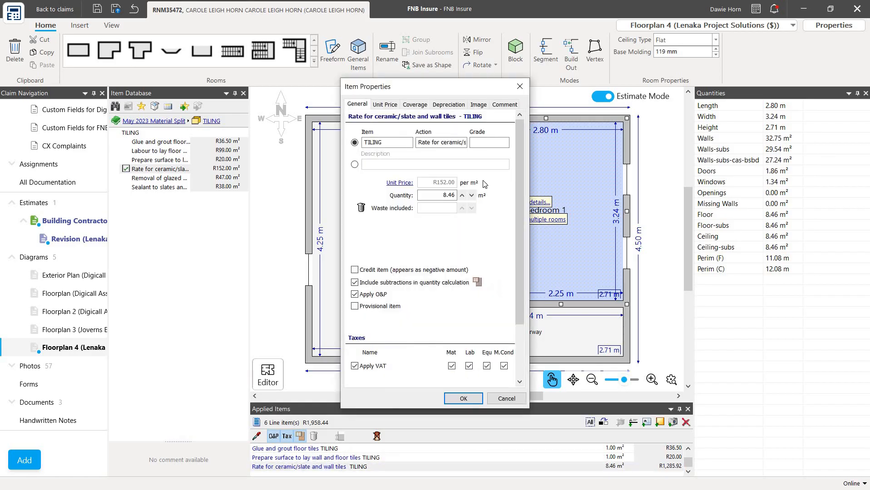
pyautogui.click(438, 191)
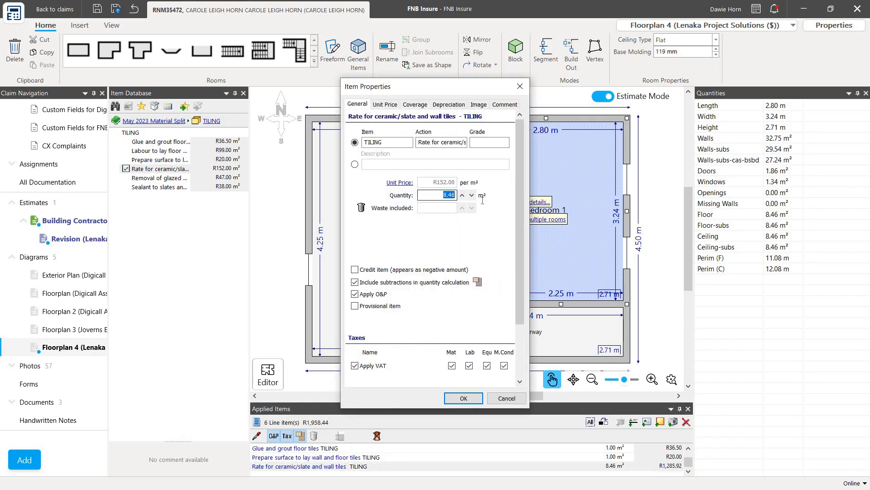
pyautogui.write('2')
pyautogui.click(462, 399)
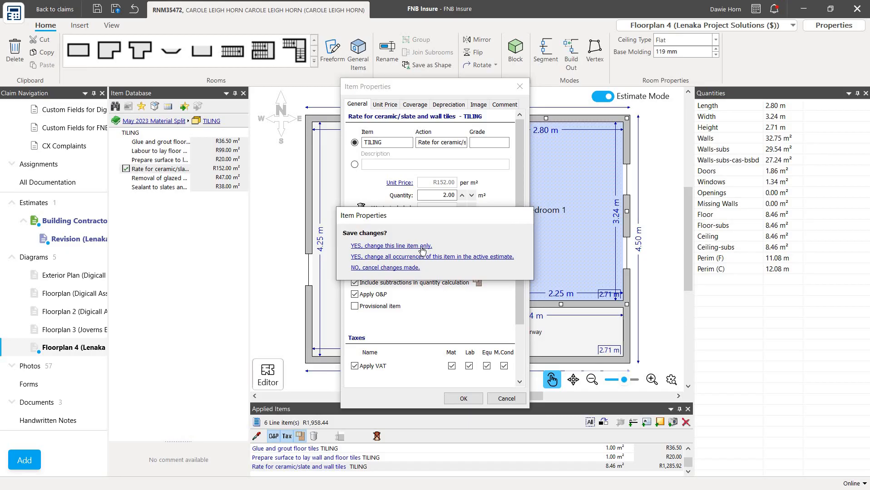
pyautogui.click(421, 248)
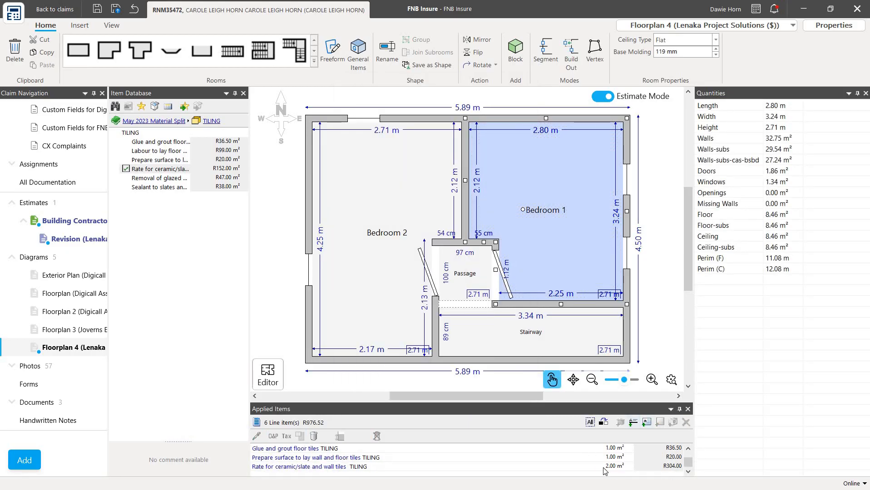
# Apply the "General Item per Unit" item from the GENERAL ITEMS category to Bedroom 1
pyautogui.click(114, 123)
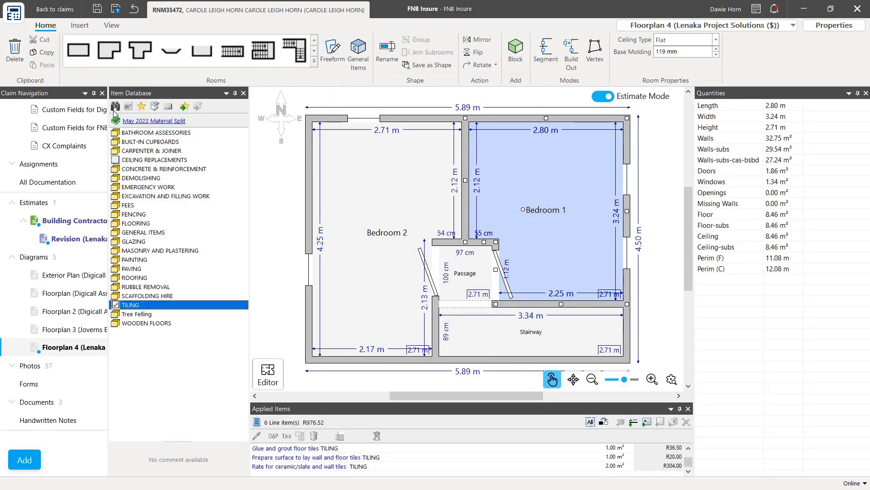
pyautogui.click(139, 234)
pyautogui.doubleClick(139, 234)
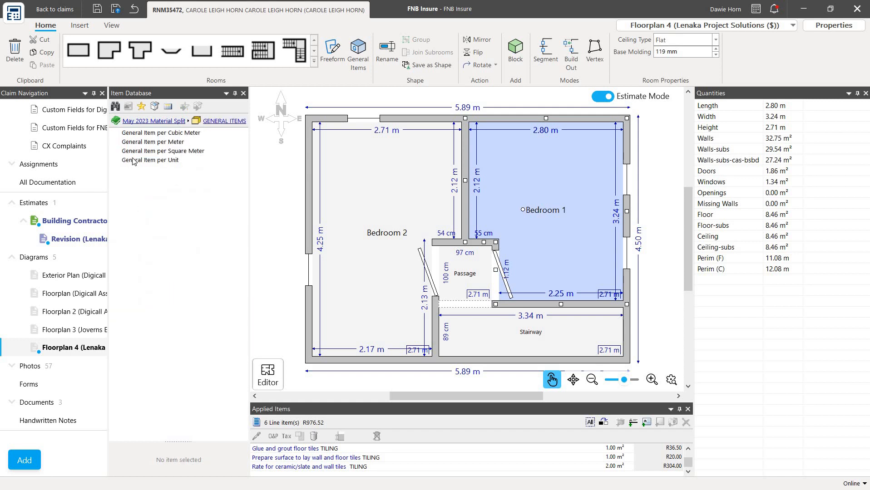
pyautogui.click(154, 142)
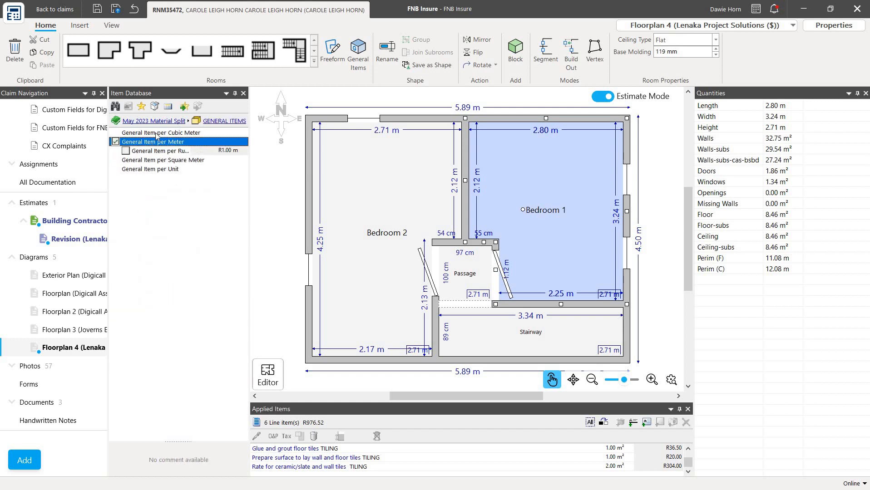
pyautogui.click(160, 170)
pyautogui.moveTo(161, 180); pyautogui.dragTo(563, 196)
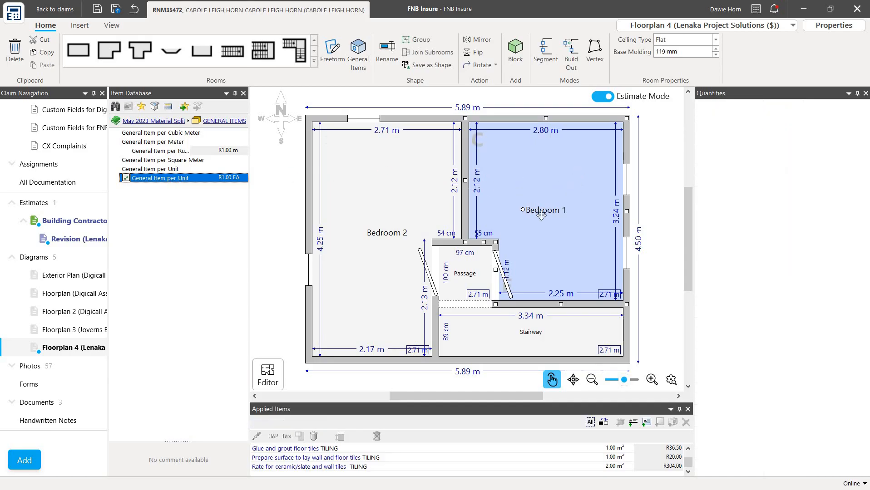
pyautogui.scroll(-3, 421, 464)
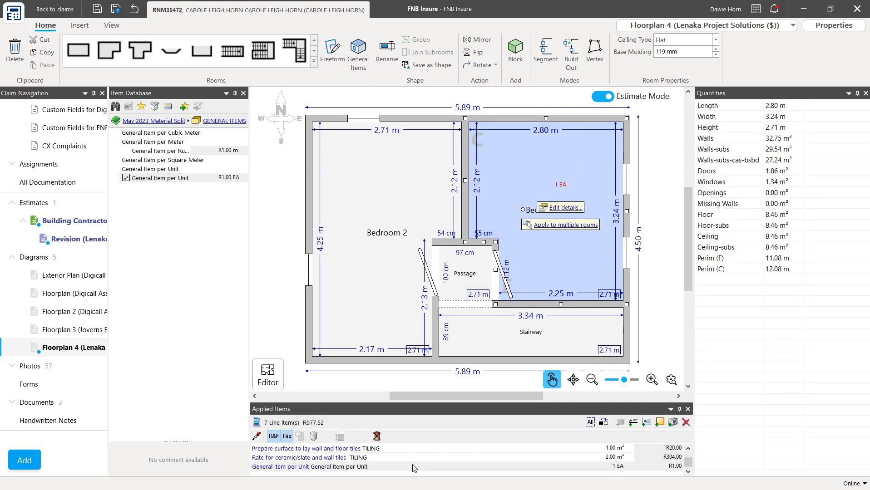
# Give the general unit item the custom description "Supply and installion of vent bricks" and set its quantity to 2
pyautogui.doubleClick(420, 466)
pyautogui.click(354, 164)
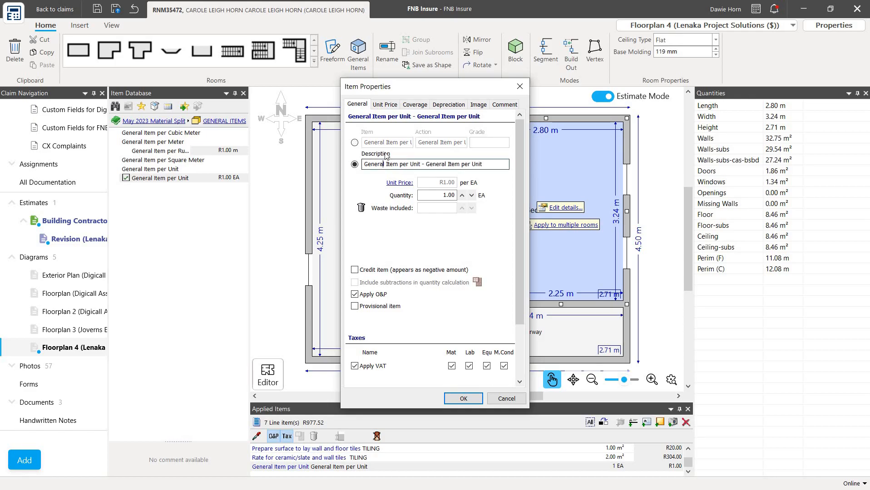
pyautogui.tripleClick(387, 165)
pyautogui.write('Su')
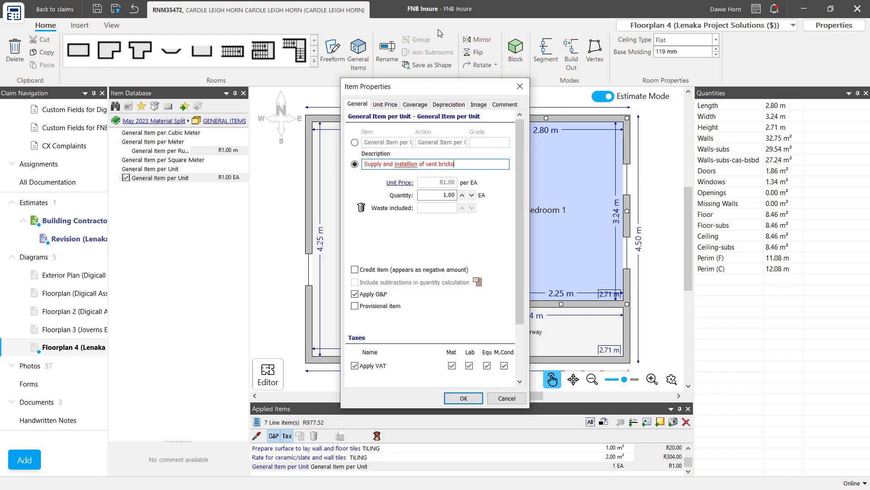
pyautogui.click(438, 195)
pyautogui.write('2')
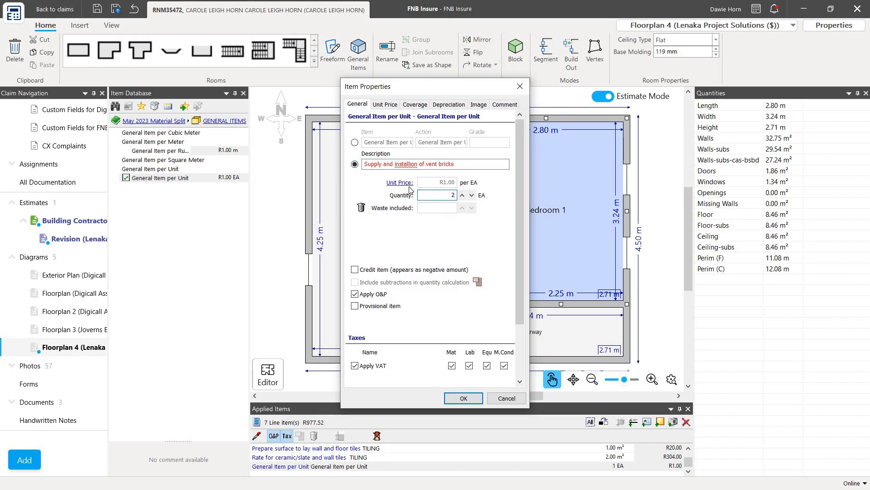
# Set the vent bricks item's materials price to R102.35, enter its labour price, and save the changes for this line item only
pyautogui.click(400, 183)
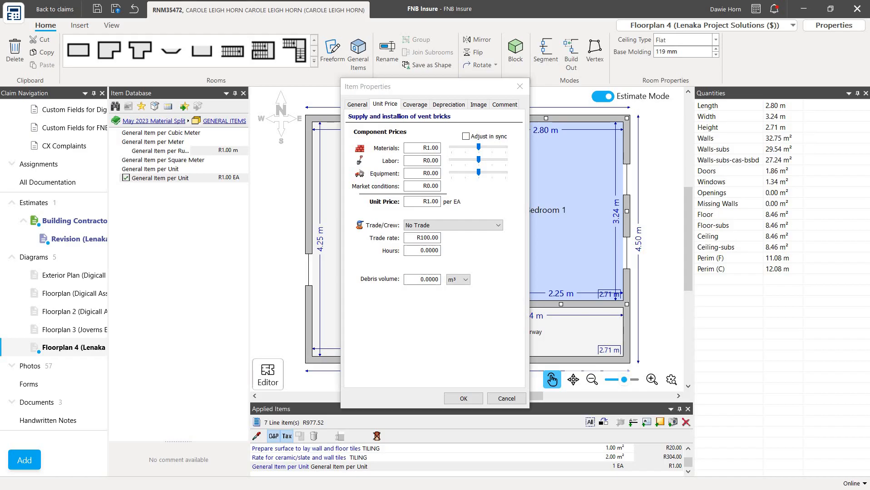
pyautogui.click(456, 152)
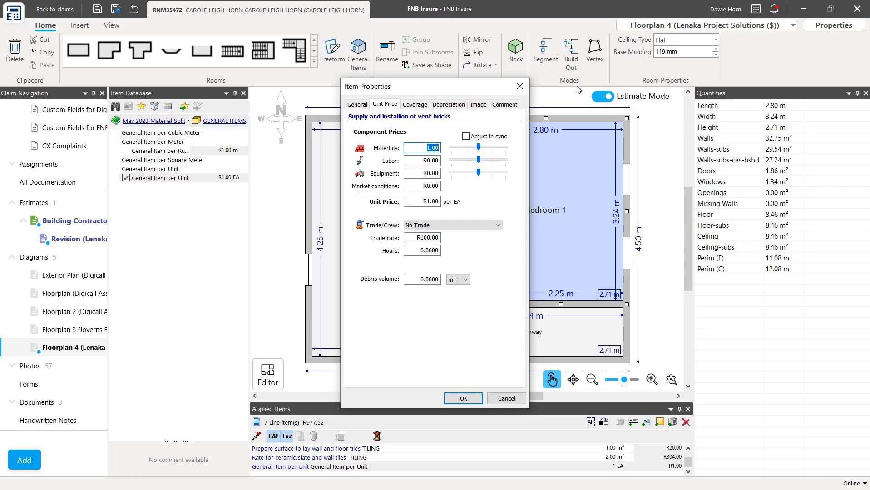
pyautogui.write('102.35')
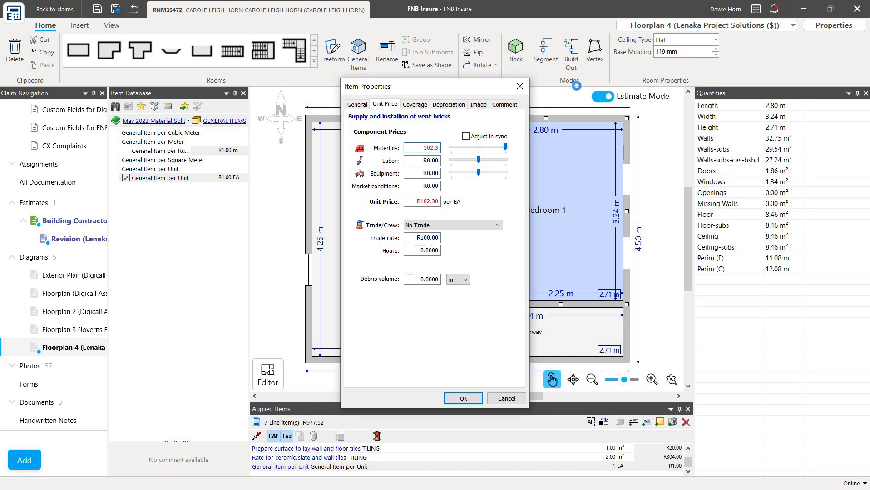
pyautogui.click(422, 161)
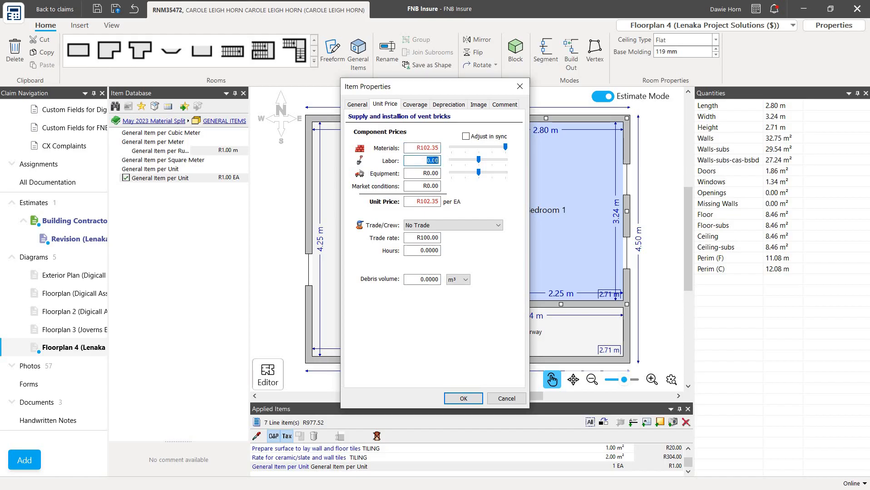
pyautogui.click(364, 108)
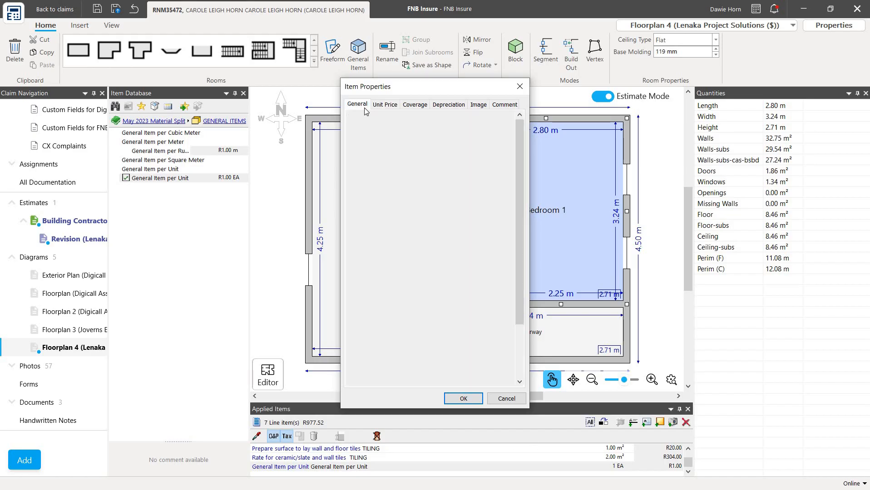
pyautogui.click(462, 399)
pyautogui.click(392, 245)
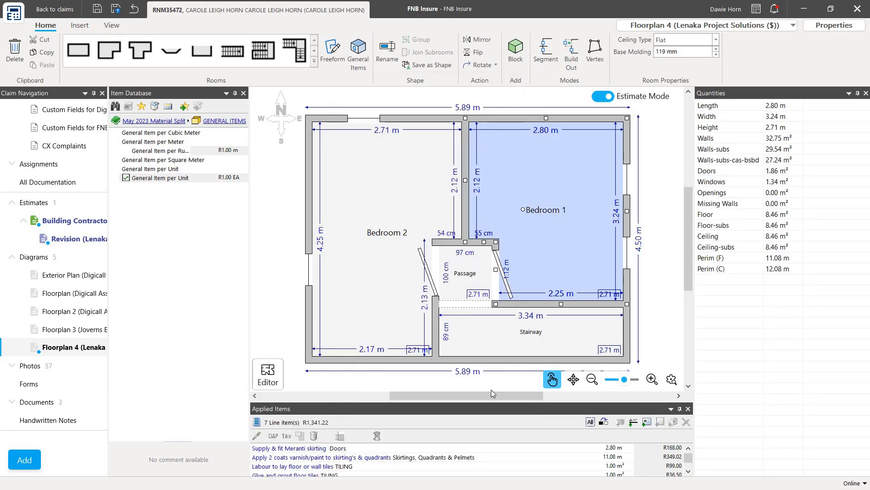
# Check the applied vent bricks item, open the revision estimate and review the line items listed for each room
pyautogui.scroll(-2, 487, 464)
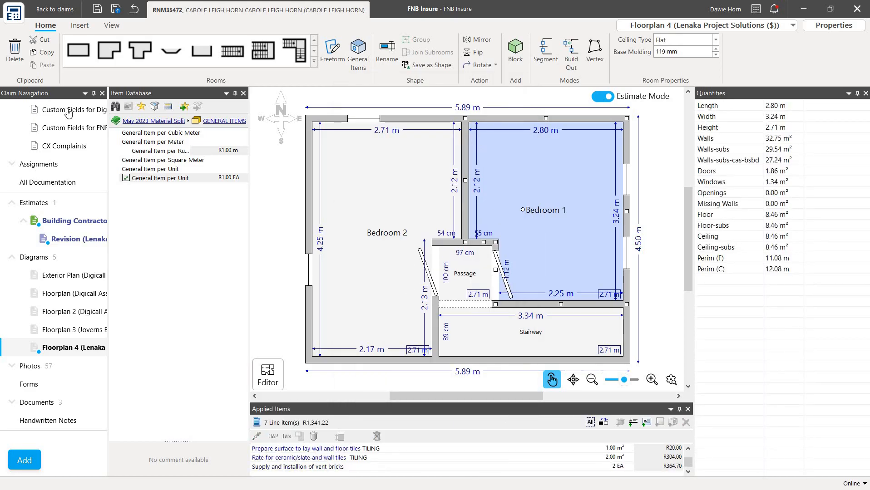
pyautogui.click(74, 241)
pyautogui.scroll(-8, 494, 274)
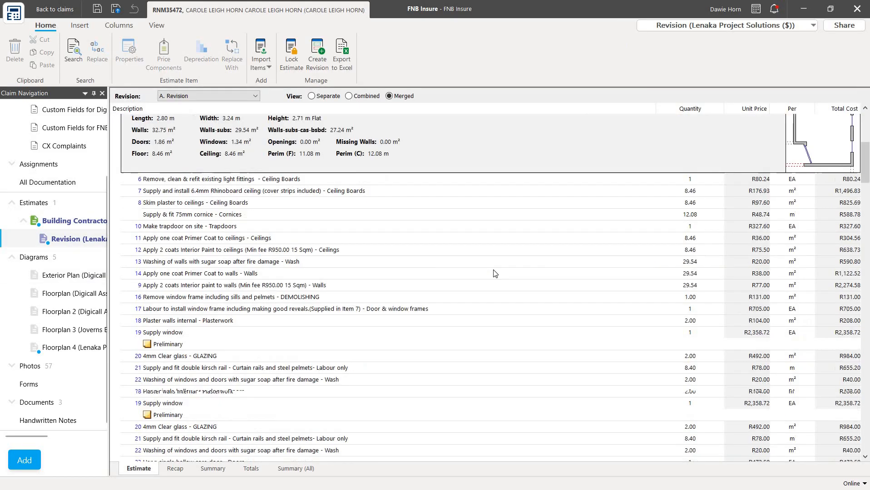
pyautogui.scroll(-10, 494, 274)
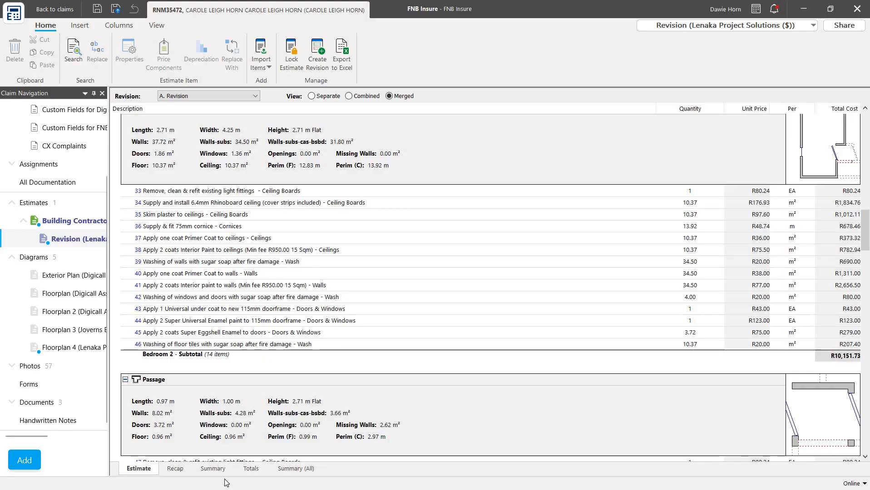
# Switch to WhatsApp Business in Chrome and move it out into its own maximized window
pyautogui.press('super')
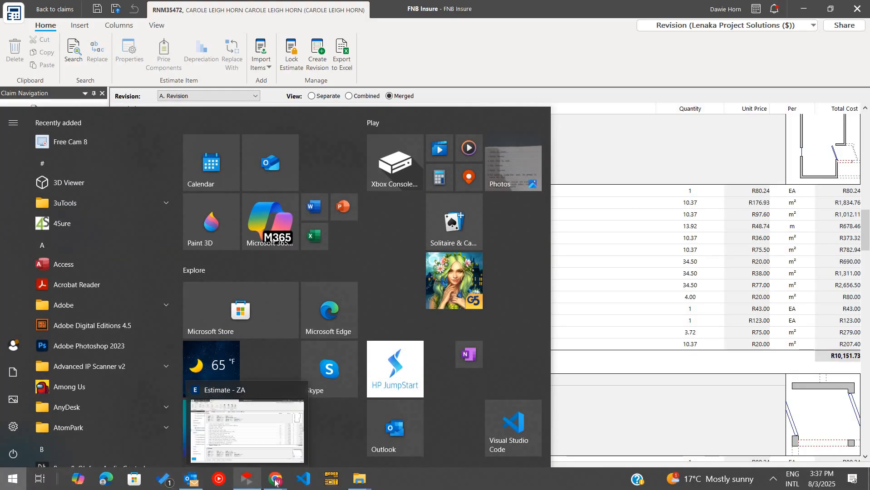
pyautogui.moveTo(275, 480)
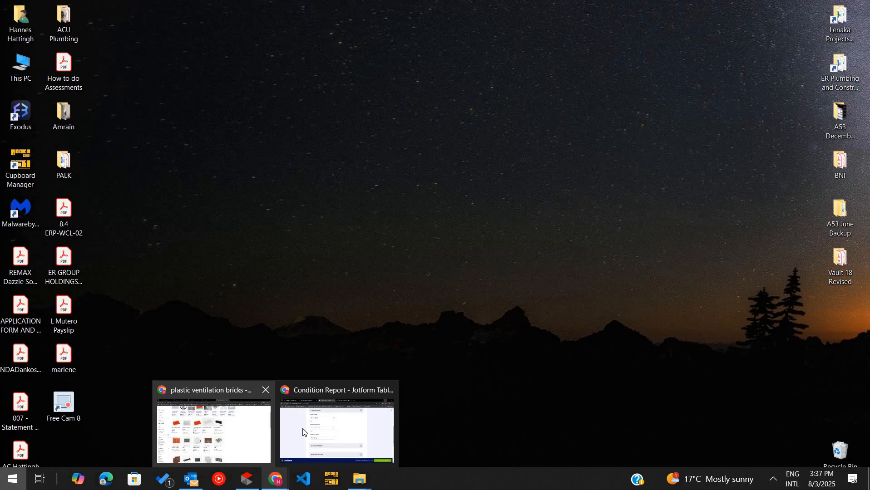
pyautogui.click(338, 431)
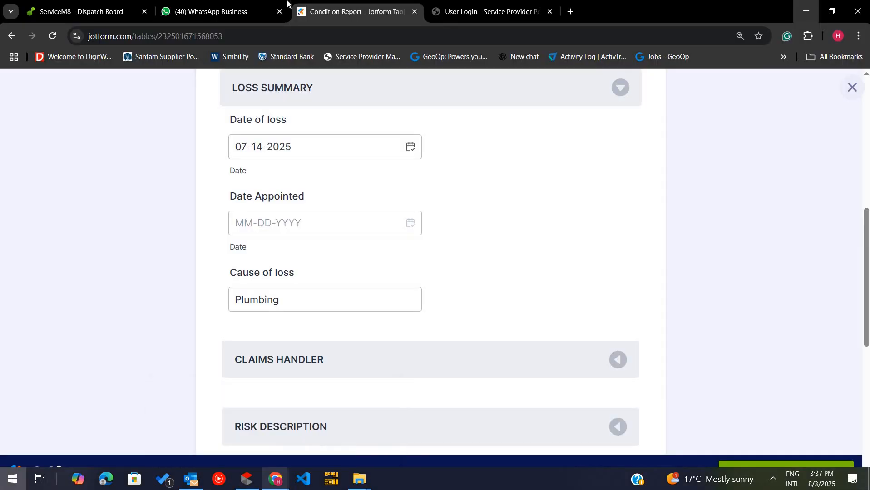
pyautogui.click(166, 17)
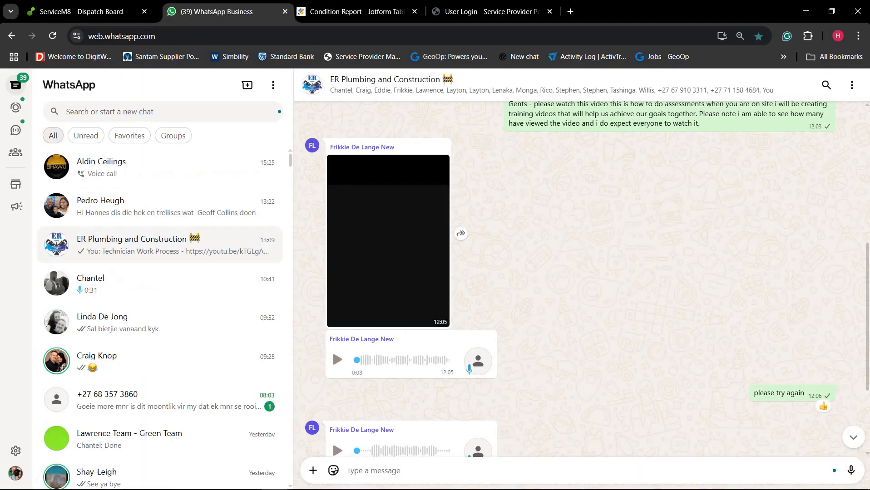
pyautogui.moveTo(236, 11); pyautogui.dragTo(240, 68)
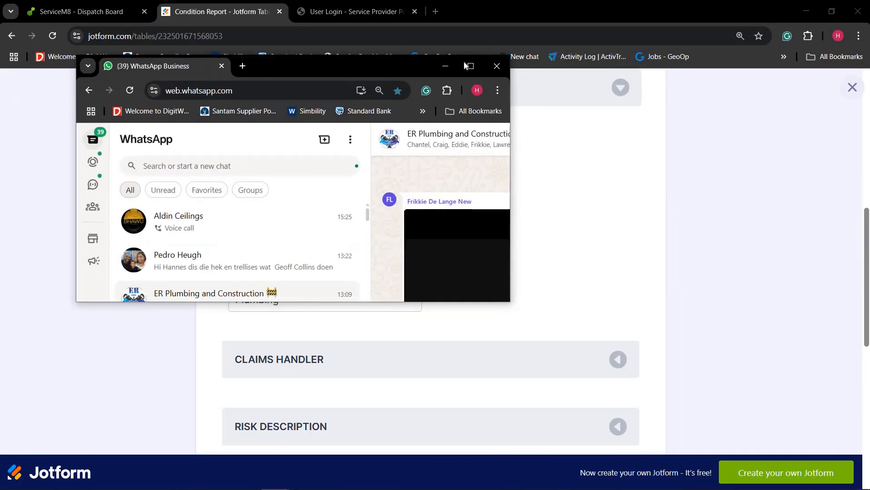
pyautogui.click(470, 66)
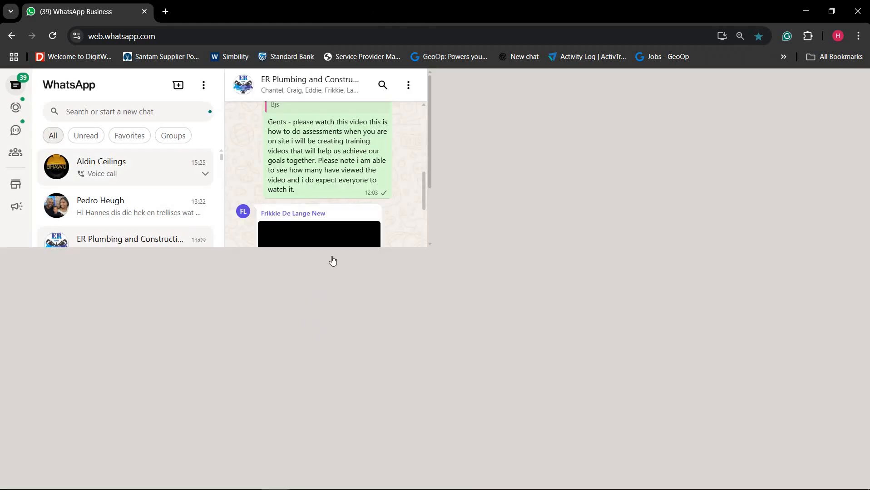
# Open the ceiling contractor's chat, find Wednesday's 15:38 photo of the burnt upright beside the ladder and download it
pyautogui.click(132, 170)
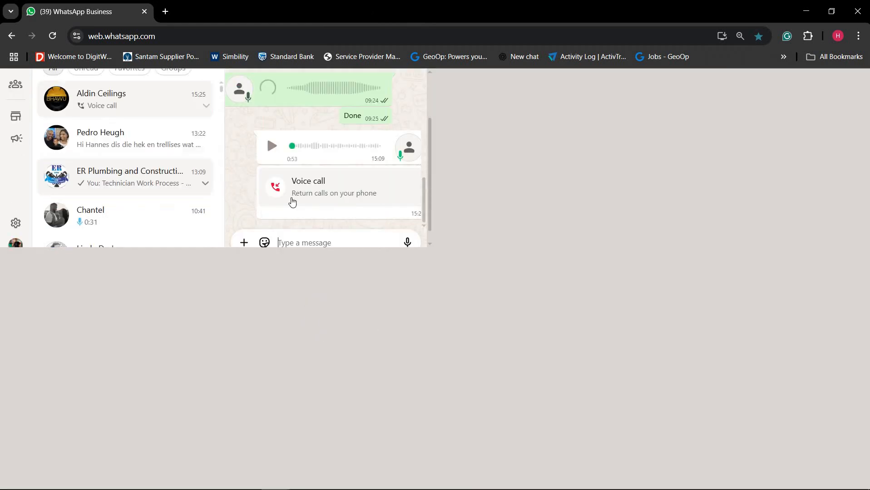
pyautogui.scroll(10, 430, 309)
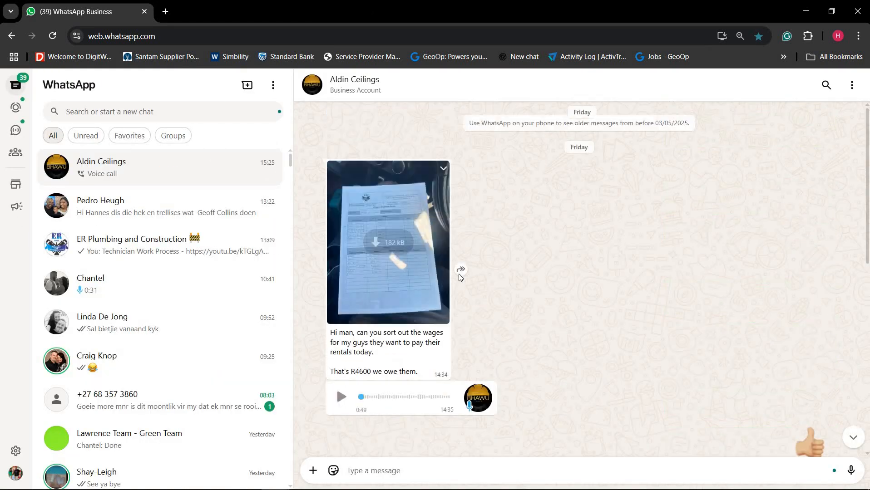
pyautogui.scroll(-6, 545, 272)
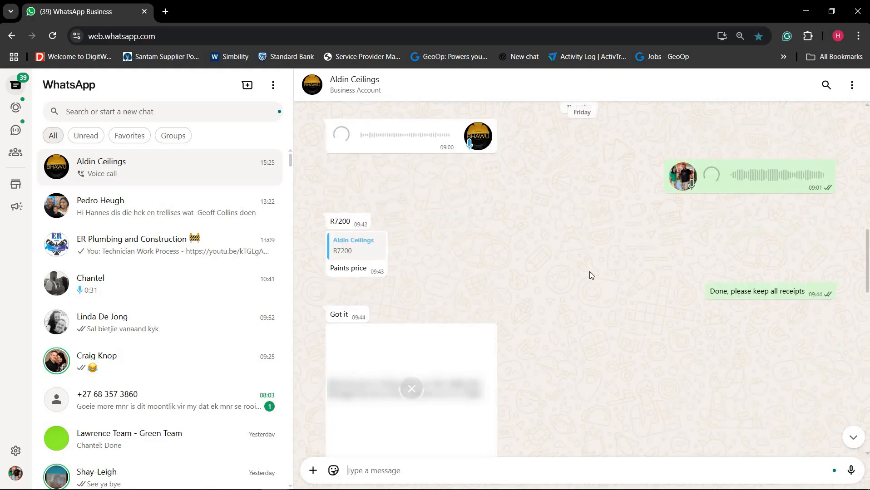
pyautogui.scroll(5, 579, 279)
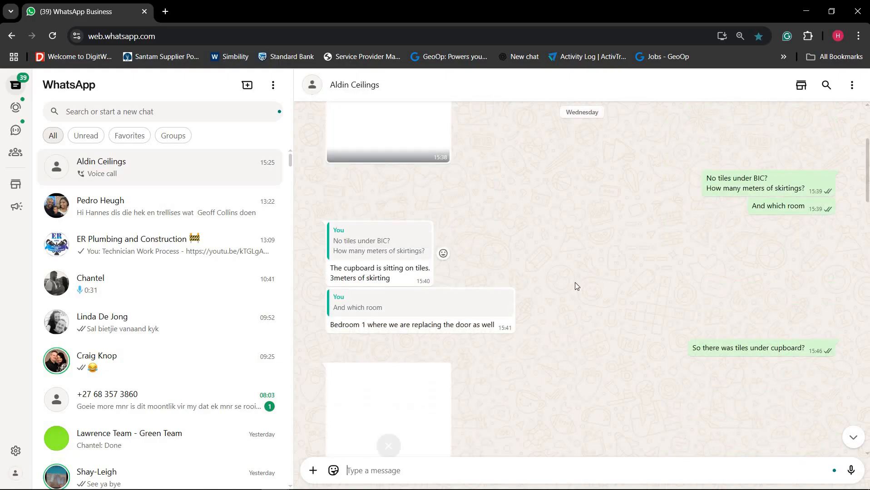
pyautogui.scroll(4, 561, 285)
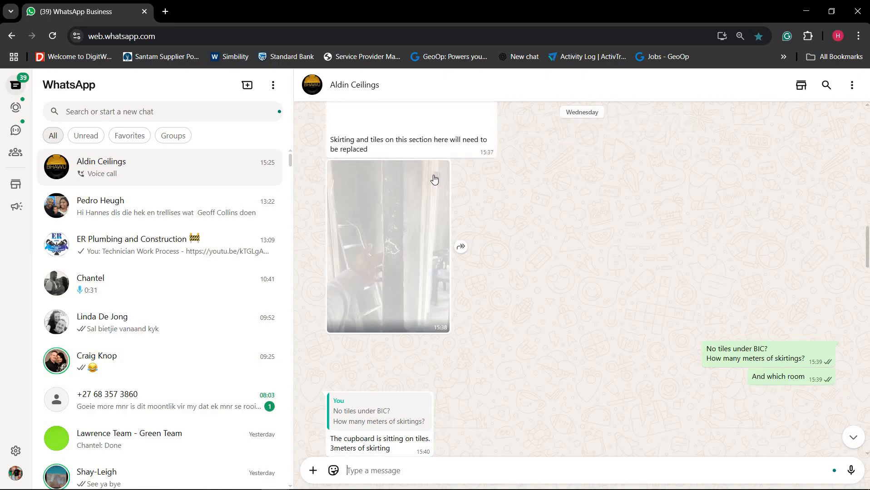
pyautogui.click(435, 179)
pyautogui.click(542, 232)
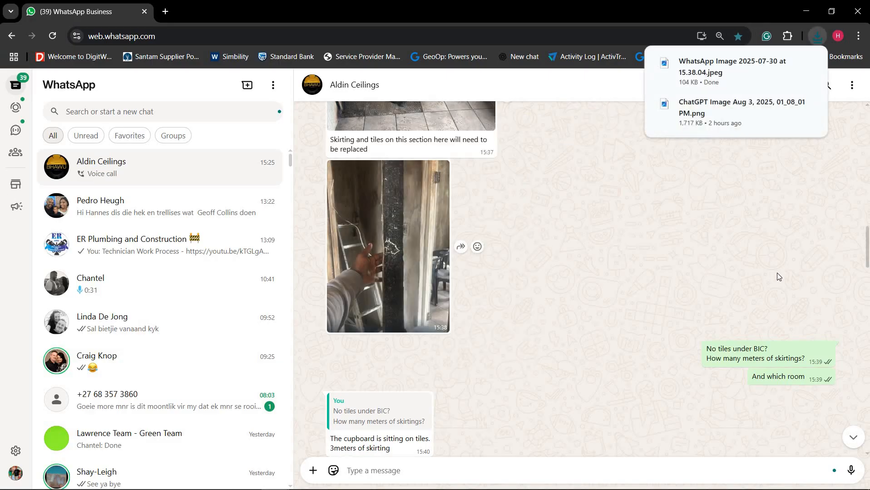
# Download the photo captioned "Skirting and tiles on this section here will need to be replaced" from the same chat
pyautogui.scroll(4, 711, 284)
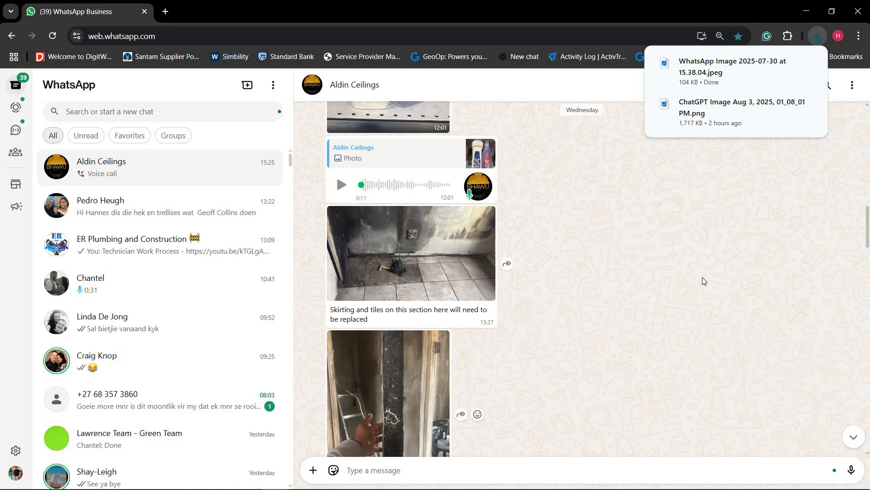
pyautogui.click(489, 214)
pyautogui.click(523, 303)
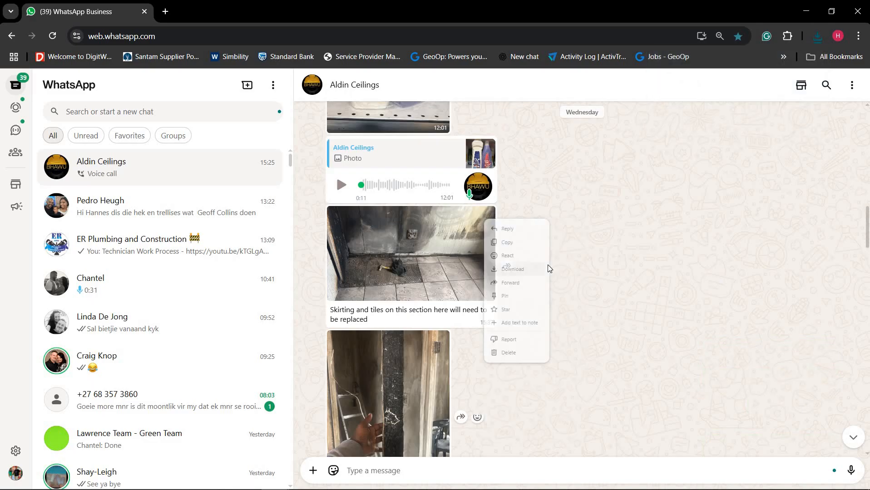
pyautogui.scroll(3, 559, 265)
# Switch back to the claim in the estimating program and add a new photo folder named "Lenaka Project Solutions"
pyautogui.moveTo(249, 487)
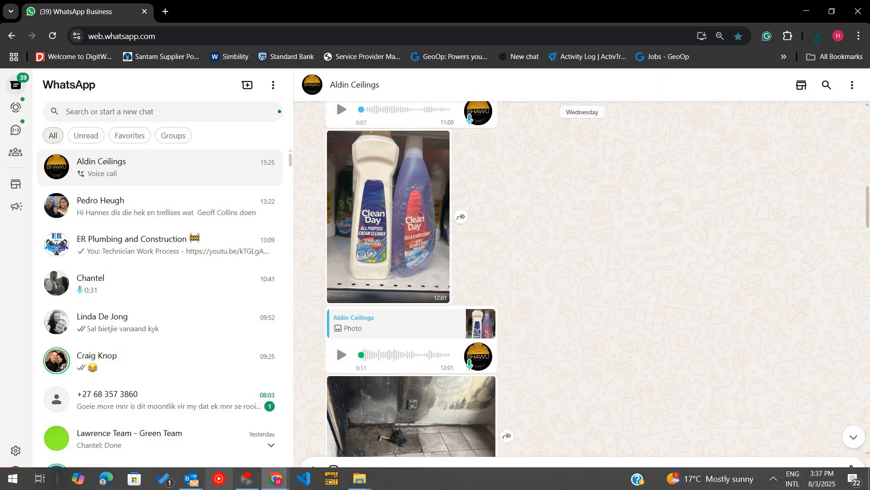
pyautogui.click(247, 479)
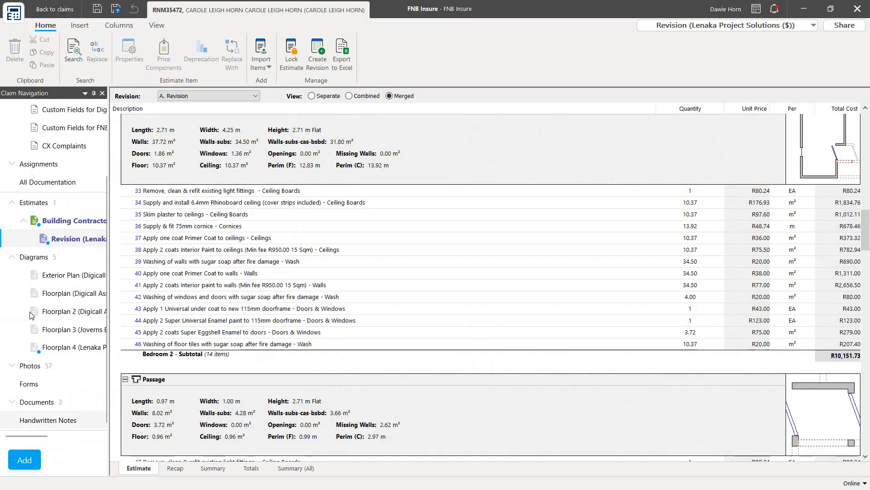
pyautogui.click(25, 461)
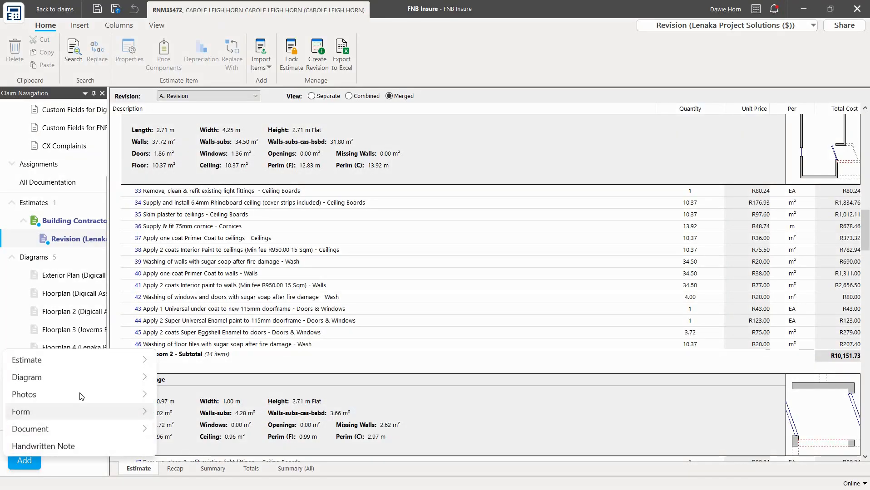
pyautogui.moveTo(104, 403)
pyautogui.click(233, 359)
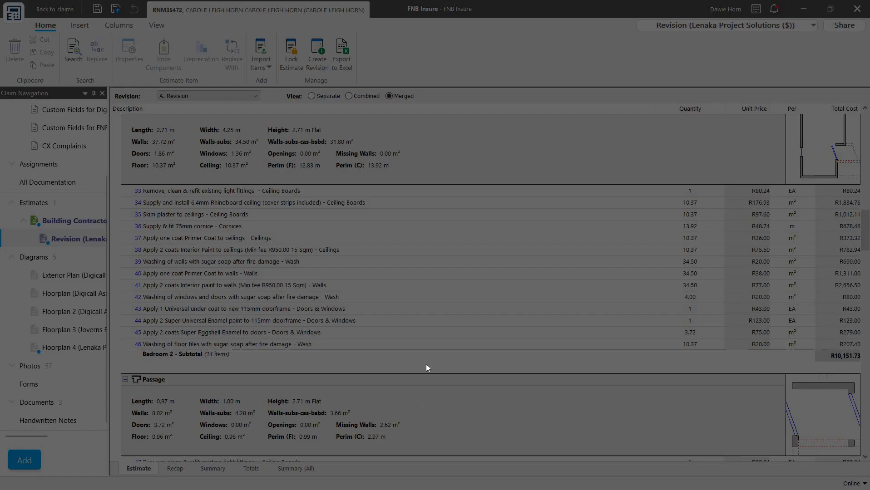
pyautogui.write('Le')
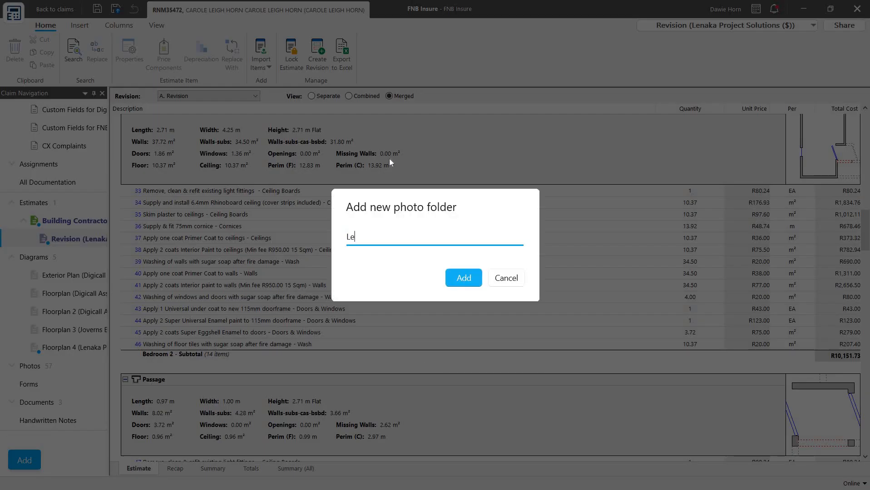
pyautogui.write('naka Project Solutions')
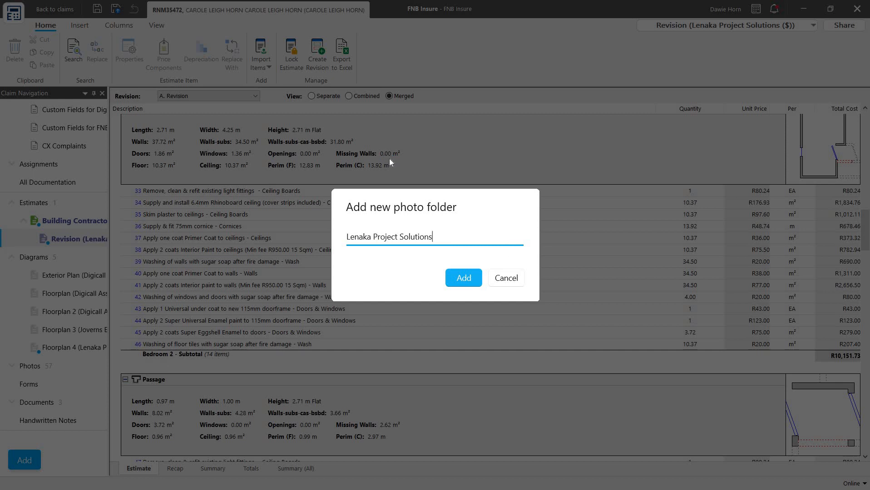
pyautogui.click(458, 279)
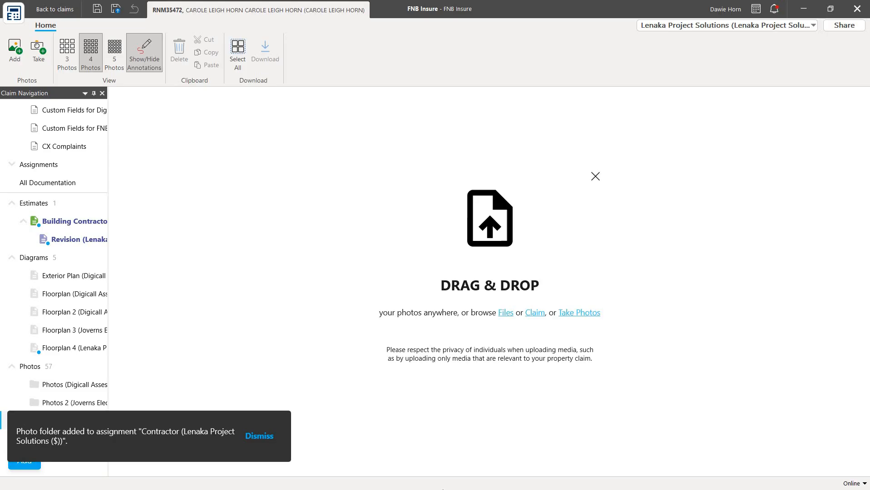
# Add the two WhatsApp images 2025-07-30 at 15.37.52 and 15.38.04 from the Downloads folder to the new photo folder
pyautogui.press('super')
pyautogui.moveTo(357, 482)
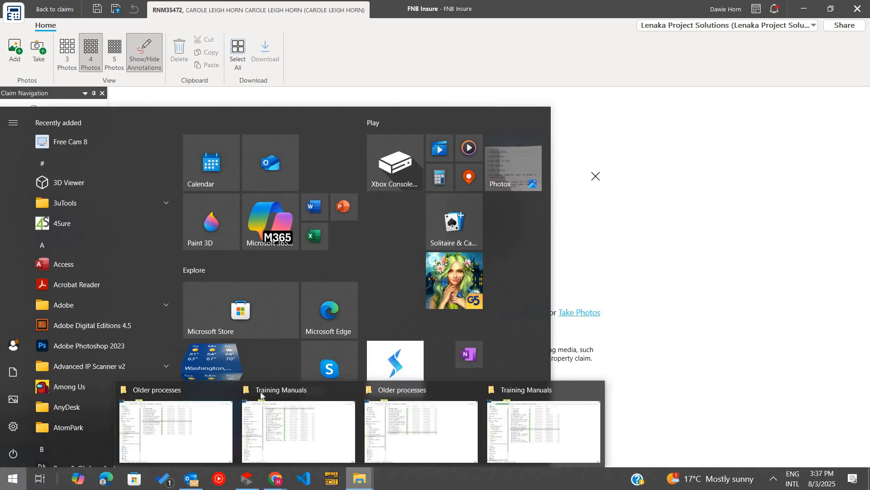
pyautogui.click(168, 431)
pyautogui.click(41, 67)
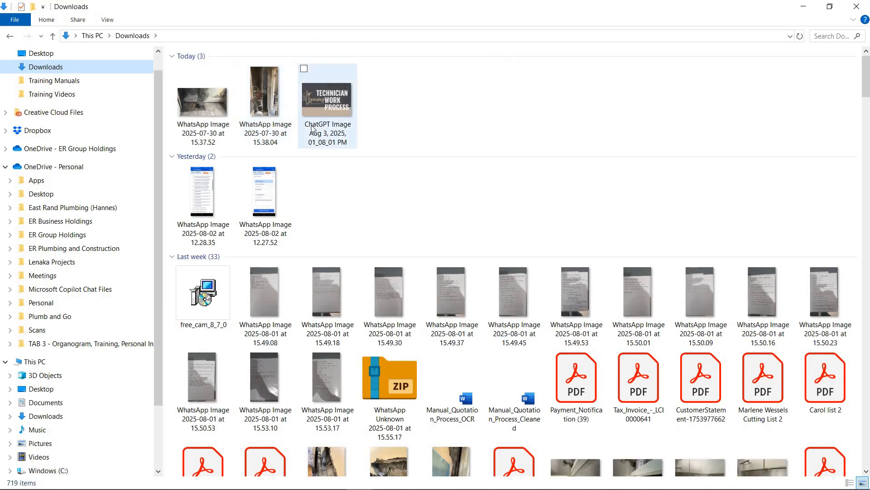
pyautogui.click(210, 113)
pyautogui.keyDown('ctrl'); pyautogui.click(268, 105); pyautogui.keyUp('ctrl')
pyautogui.moveTo(268, 105); pyautogui.dragTo(432, 316)
# Caption the burnt upright photo "Damage to skirtings" and the floor photo "Damaged floor tiles"
pyautogui.click(469, 262)
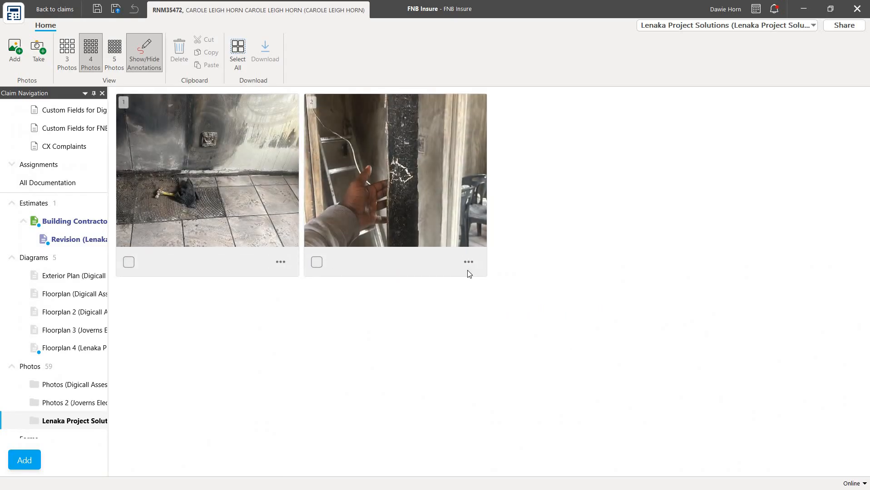
pyautogui.click(446, 284)
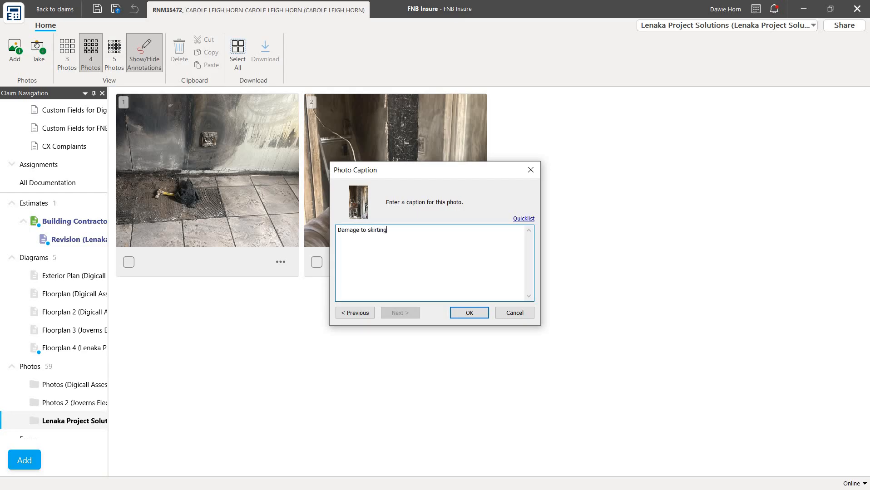
pyautogui.click(469, 314)
pyautogui.click(281, 262)
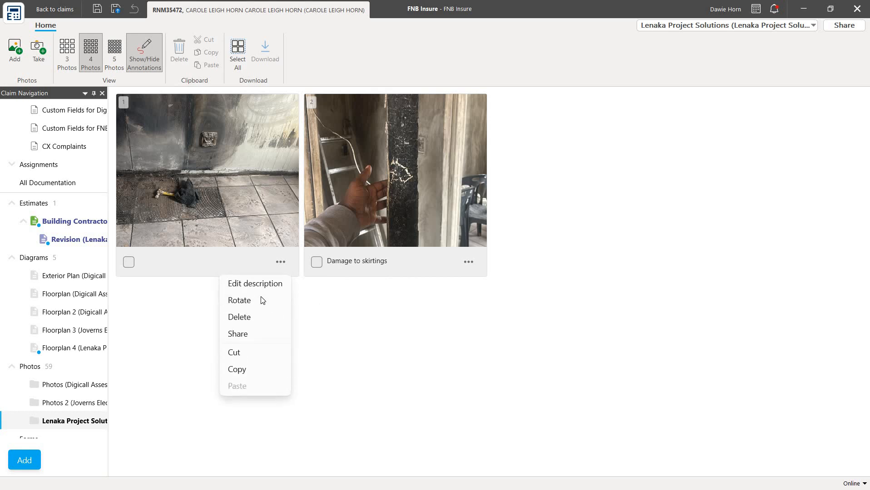
pyautogui.click(262, 283)
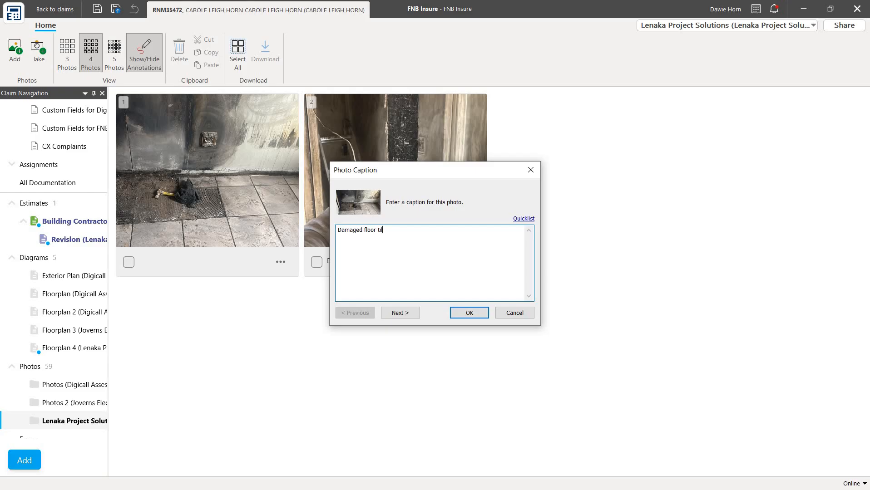
pyautogui.click(480, 314)
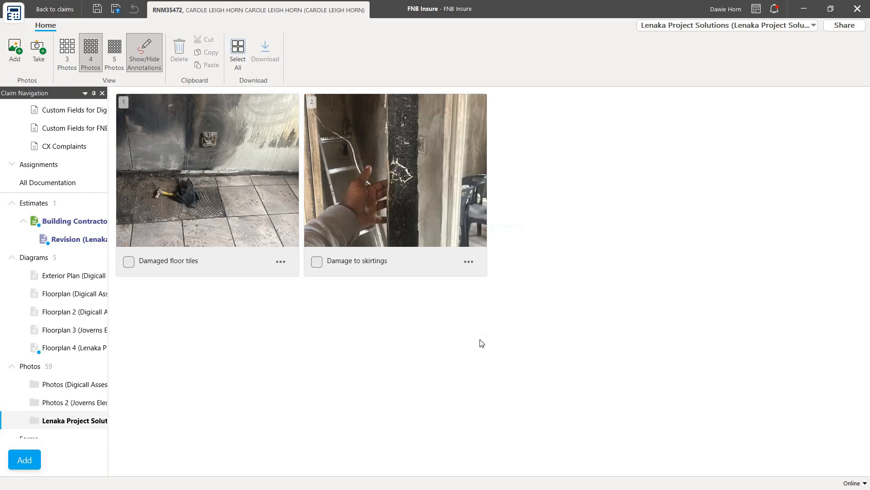
# Open the Building Contractor revision estimate and review its line items and subtotals for every room and floorplan
pyautogui.click(65, 238)
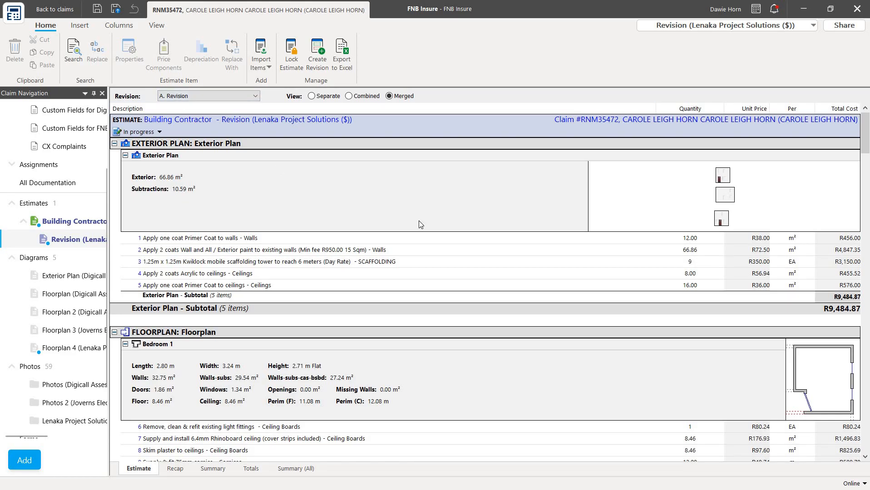
pyautogui.scroll(-11, 421, 216)
pyautogui.scroll(11, 409, 187)
pyautogui.scroll(-13, 406, 187)
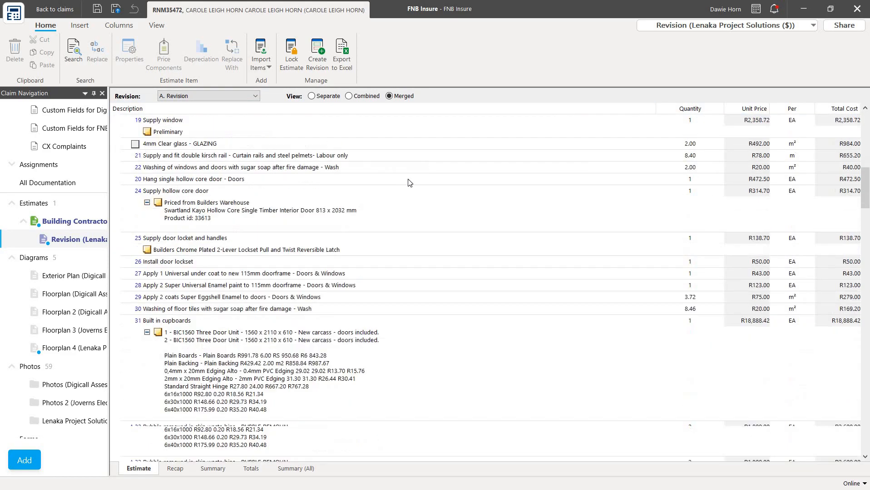
pyautogui.scroll(-20, 410, 182)
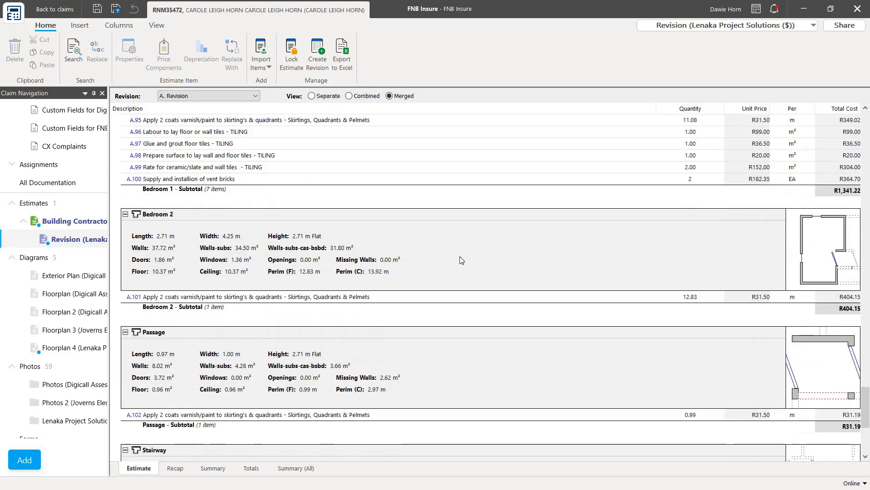
pyautogui.scroll(-5, 459, 260)
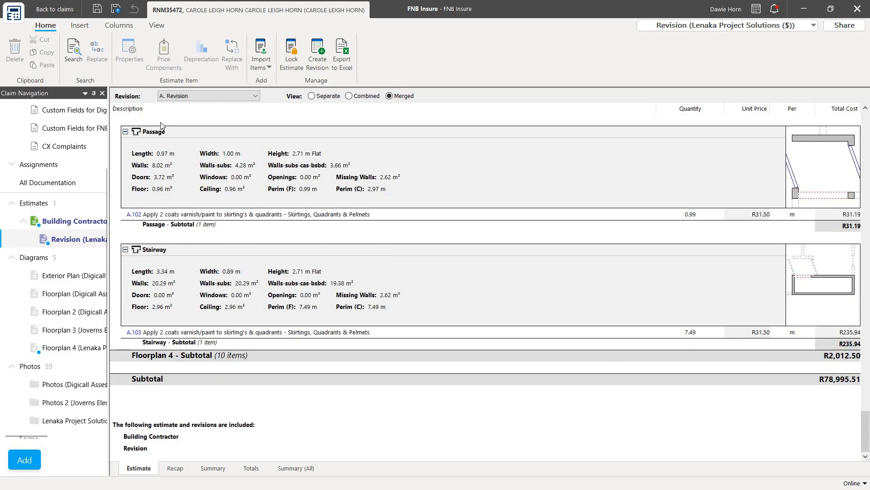
pyautogui.scroll(12, 160, 126)
pyautogui.scroll(-5, 157, 118)
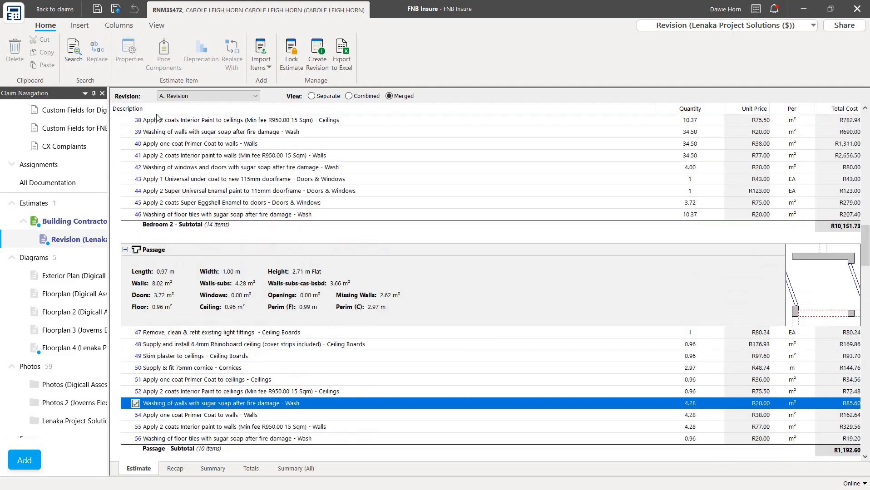
pyautogui.scroll(20, 157, 119)
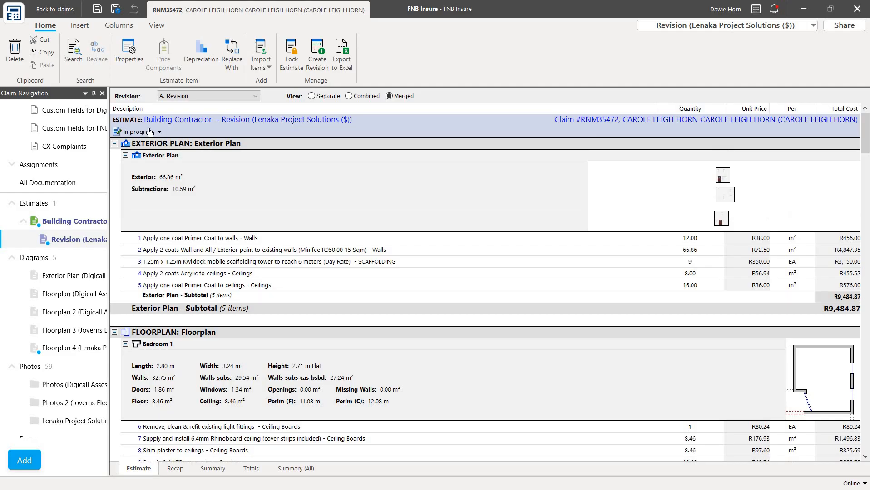
# Set the revision estimate's status to Ready for Review, save and upload the claim, and return to the claims list
pyautogui.click(150, 132)
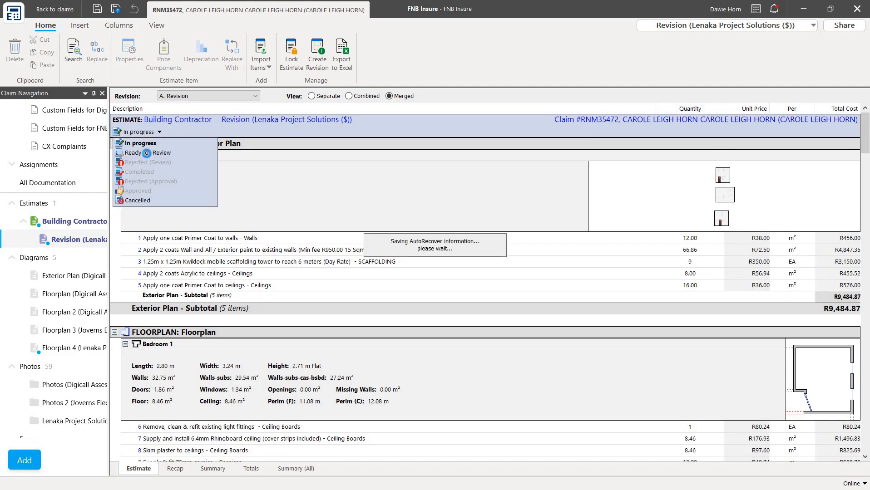
pyautogui.click(155, 153)
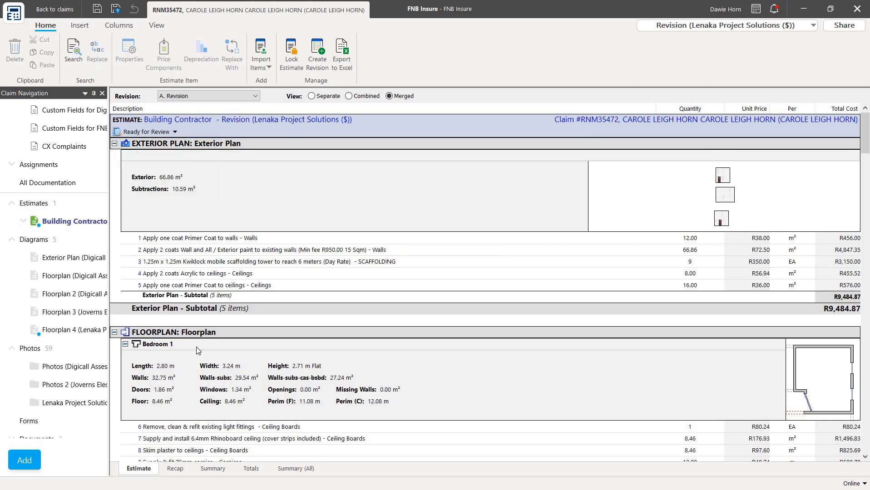
pyautogui.click(117, 9)
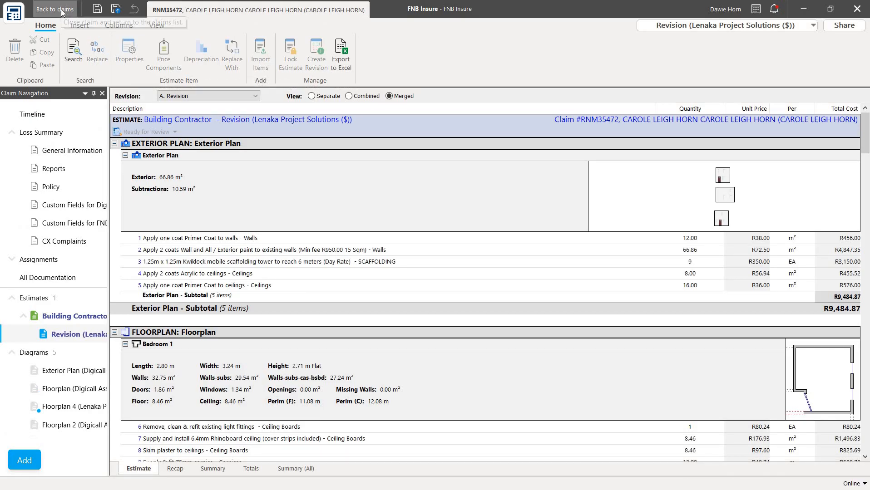
pyautogui.click(61, 11)
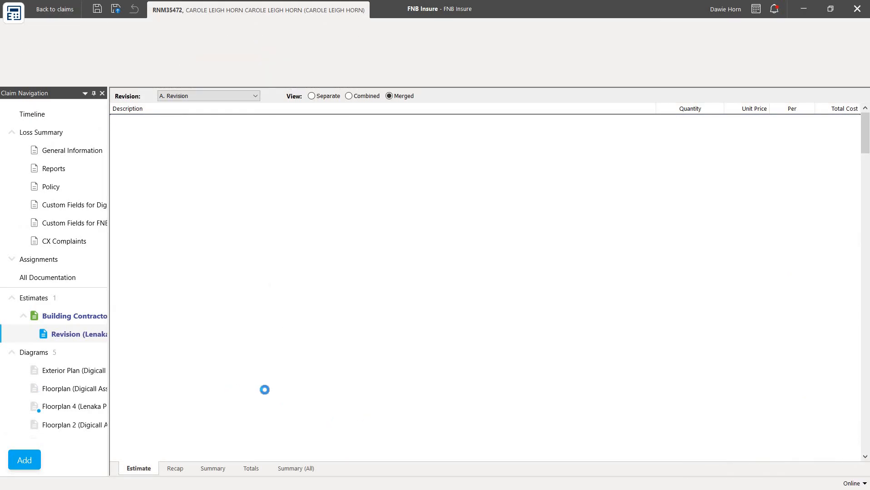